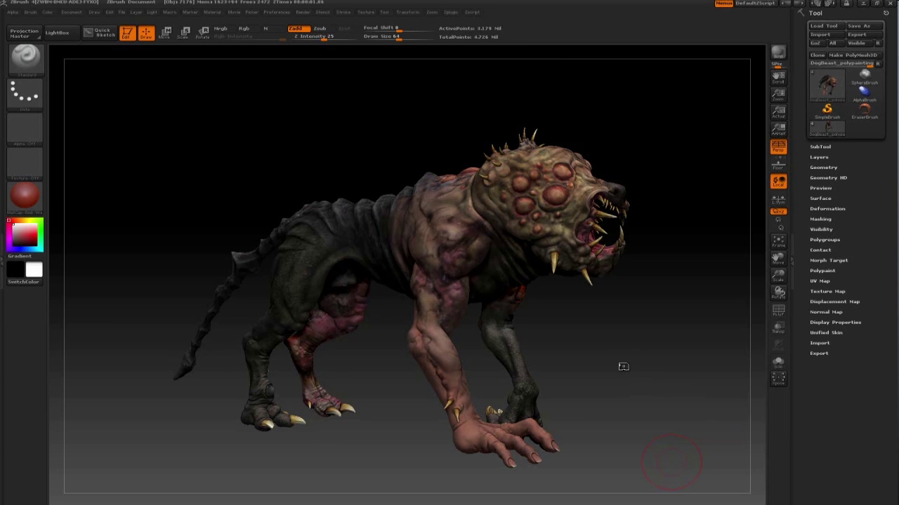
Step: Inspect the painted dog creature from both sides and show its geometry settings
{"action": "left_click_drag", "start_coordinate": [630, 355], "coordinate": [674, 328]}
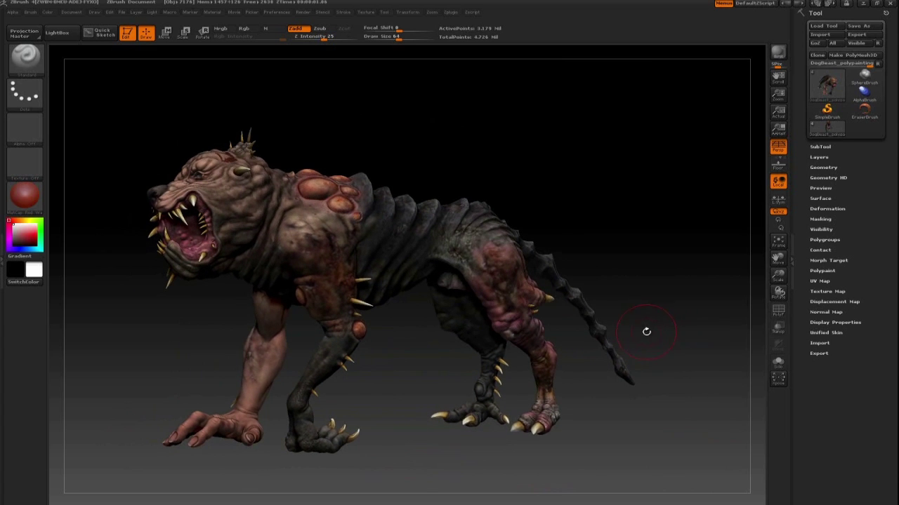
{"action": "left_click_drag", "start_coordinate": [579, 220], "coordinate": [643, 236]}
{"action": "left_click_drag", "start_coordinate": [671, 325], "coordinate": [608, 295]}
{"action": "left_click", "coordinate": [822, 167]}
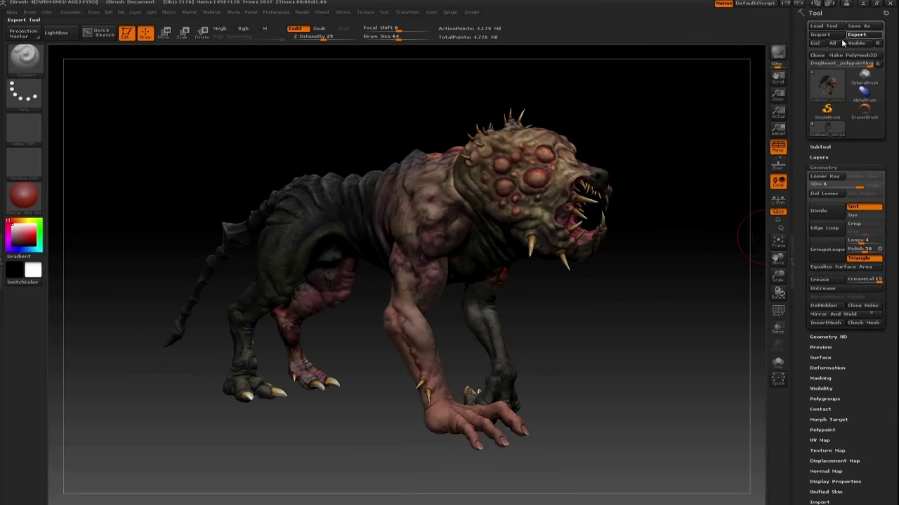
{"action": "left_click", "coordinate": [856, 37]}
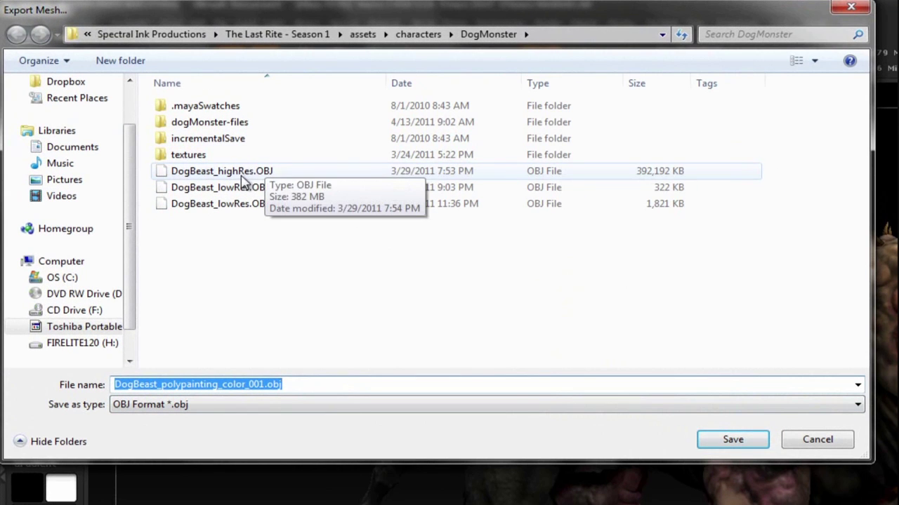
{"action": "left_click", "coordinate": [237, 175]}
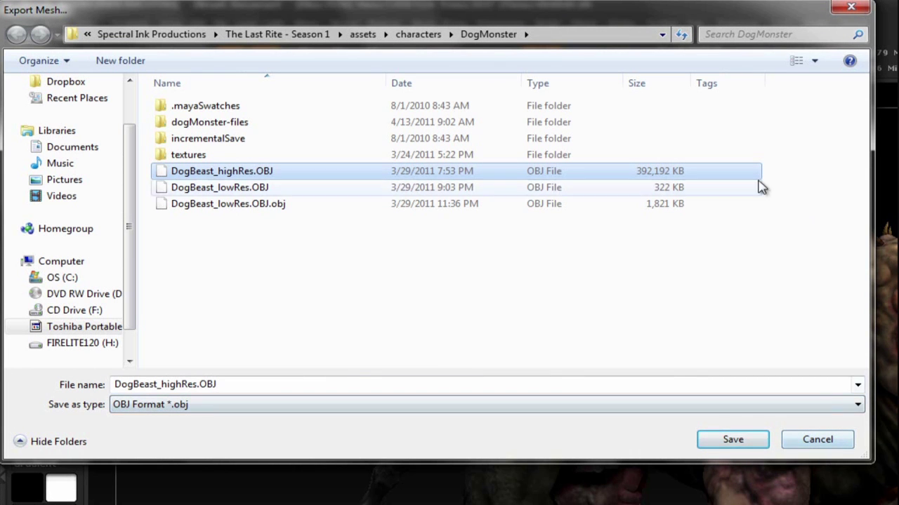
{"action": "left_click", "coordinate": [818, 443]}
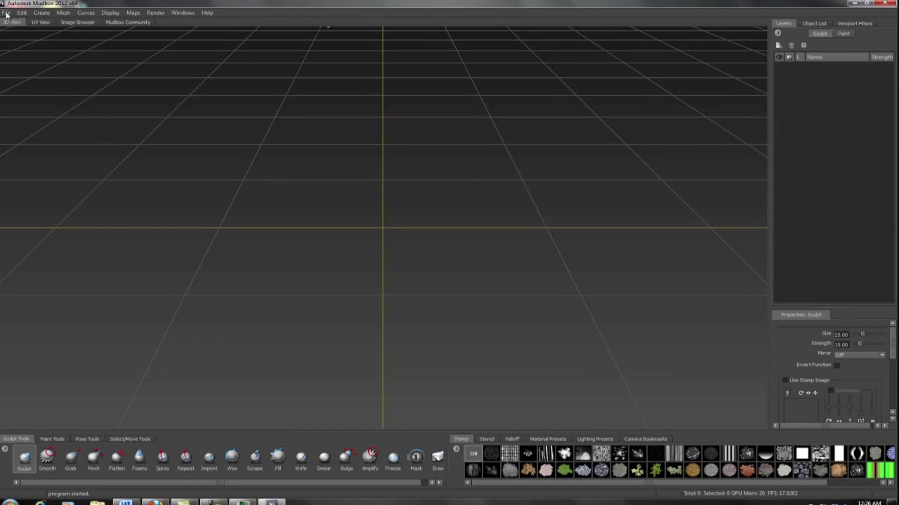
Step: Switch to Mudbox and import DogBeast_highRes.OBJ from the DogMonster folder
{"action": "left_click", "coordinate": [6, 12]}
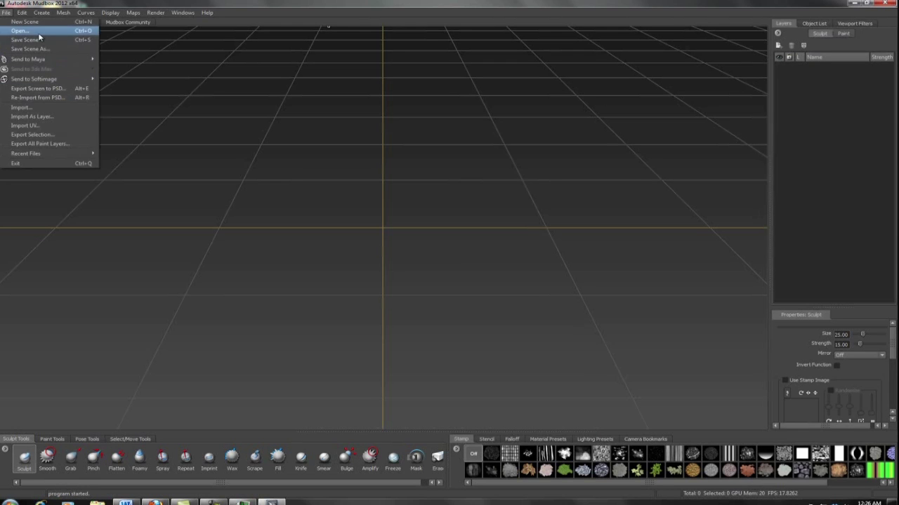
{"action": "left_click", "coordinate": [21, 107]}
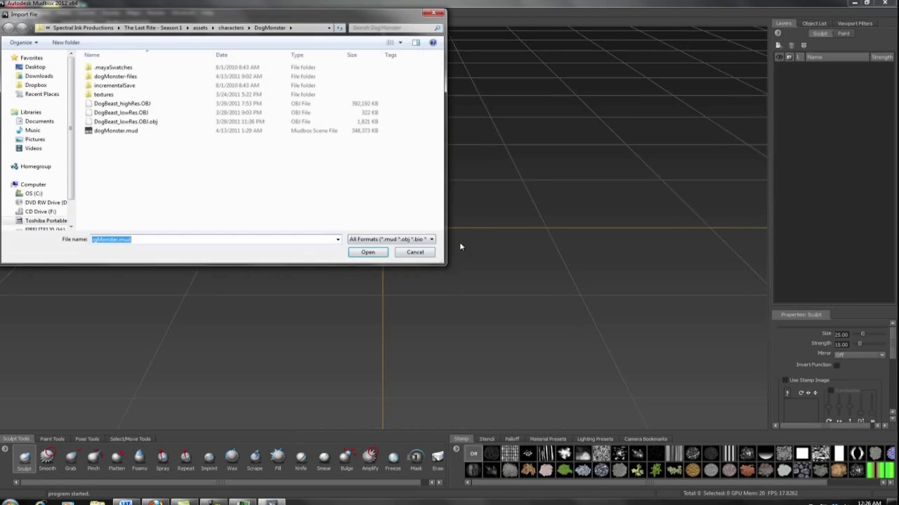
{"action": "left_click", "coordinate": [134, 104]}
{"action": "double_click", "coordinate": [133, 105]}
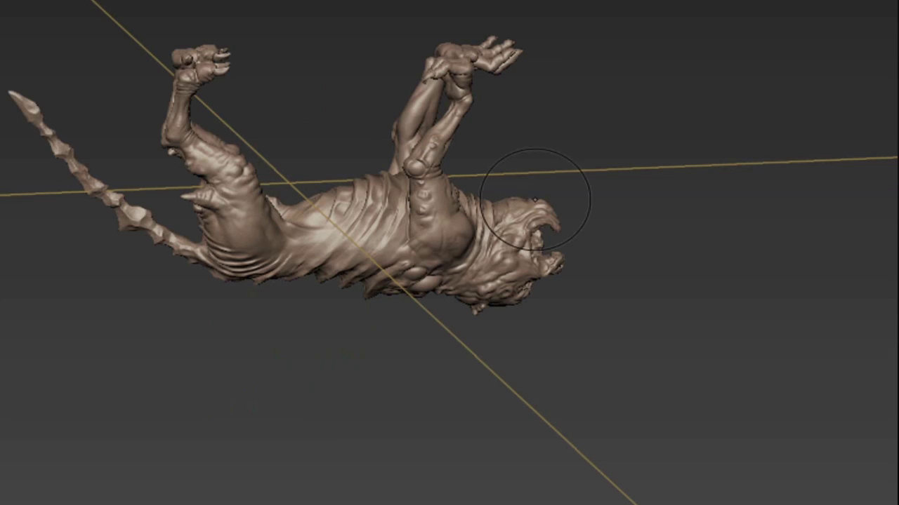
Step: Turn the view of the imported creature upright and examine its sculpted surface from several angles and distances
{"action": "left_click_drag", "start_coordinate": [597, 208], "coordinate": [590, 56]}
{"action": "left_click_drag", "start_coordinate": [649, 279], "coordinate": [782, 279]}
{"action": "right_click_drag", "start_coordinate": [781, 279], "coordinate": [660, 278], "text": "alt"}
{"action": "left_click_drag", "start_coordinate": [660, 278], "coordinate": [307, 237], "text": "alt"}
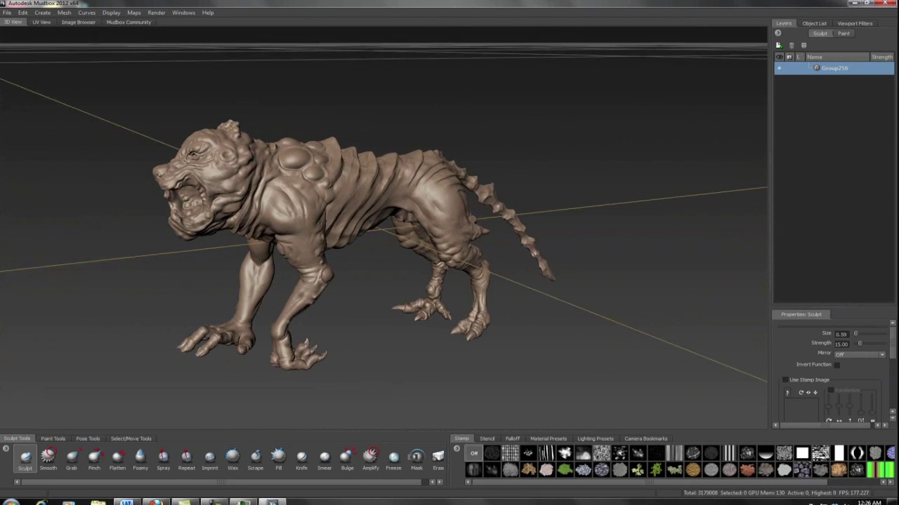
{"action": "right_click_drag", "start_coordinate": [357, 262], "coordinate": [367, 269], "text": "alt"}
{"action": "middle_click_drag", "start_coordinate": [368, 269], "coordinate": [390, 263], "text": "alt"}
{"action": "left_click_drag", "start_coordinate": [389, 264], "coordinate": [396, 270], "text": "alt"}
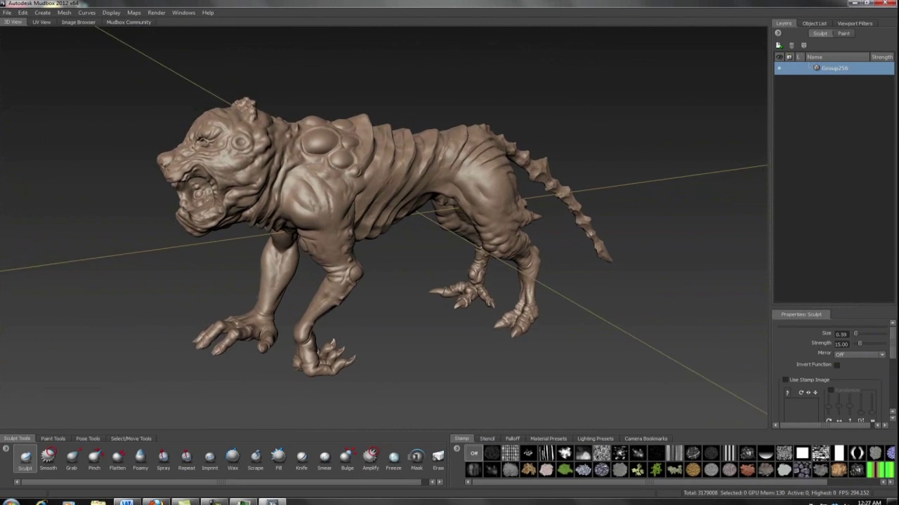
{"action": "left_click_drag", "start_coordinate": [405, 270], "coordinate": [409, 270], "text": "alt"}
{"action": "left_click_drag", "start_coordinate": [582, 131], "coordinate": [604, 140], "text": "alt"}
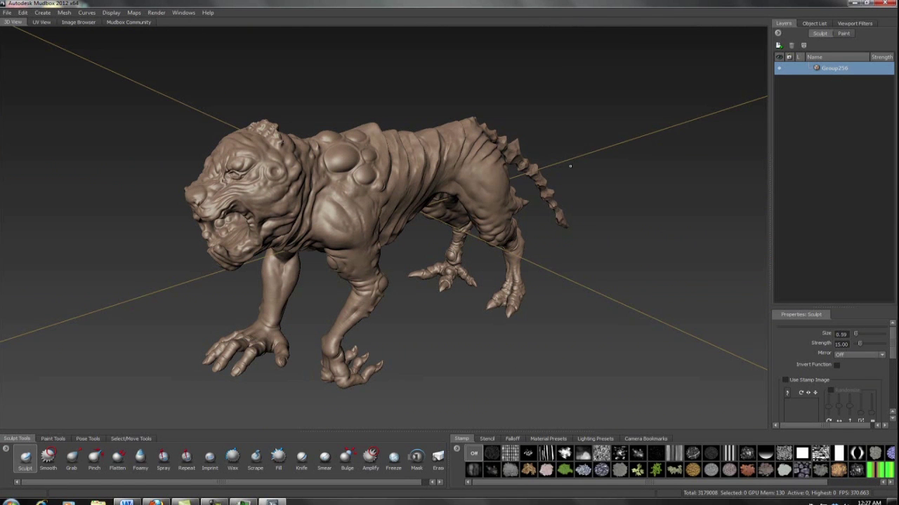
{"action": "left_click_drag", "start_coordinate": [570, 166], "coordinate": [542, 142], "text": "alt"}
{"action": "right_click_drag", "start_coordinate": [543, 142], "coordinate": [551, 144], "text": "alt"}
{"action": "middle_click_drag", "start_coordinate": [523, 144], "coordinate": [560, 136], "text": "alt"}
{"action": "right_click_drag", "start_coordinate": [559, 136], "coordinate": [592, 154], "text": "alt"}
{"action": "left_click_drag", "start_coordinate": [591, 148], "coordinate": [464, 153], "text": "alt"}
{"action": "left_click_drag", "start_coordinate": [600, 123], "coordinate": [532, 127], "text": "alt"}
{"action": "right_click_drag", "start_coordinate": [531, 128], "coordinate": [328, 201], "text": "alt"}
{"action": "middle_click_drag", "start_coordinate": [328, 201], "coordinate": [598, 243], "text": "alt"}
{"action": "right_click_drag", "start_coordinate": [598, 242], "coordinate": [506, 279], "text": "alt"}
{"action": "left_click_drag", "start_coordinate": [506, 279], "coordinate": [492, 263], "text": "alt"}
{"action": "right_click_drag", "start_coordinate": [493, 263], "coordinate": [393, 204], "text": "alt"}
{"action": "left_click_drag", "start_coordinate": [393, 203], "coordinate": [412, 244], "text": "alt"}
{"action": "right_click_drag", "start_coordinate": [412, 243], "coordinate": [421, 144], "text": "alt"}
{"action": "middle_click_drag", "start_coordinate": [420, 143], "coordinate": [273, 86], "text": "alt"}
{"action": "left_click_drag", "start_coordinate": [273, 86], "coordinate": [361, 105], "text": "alt"}
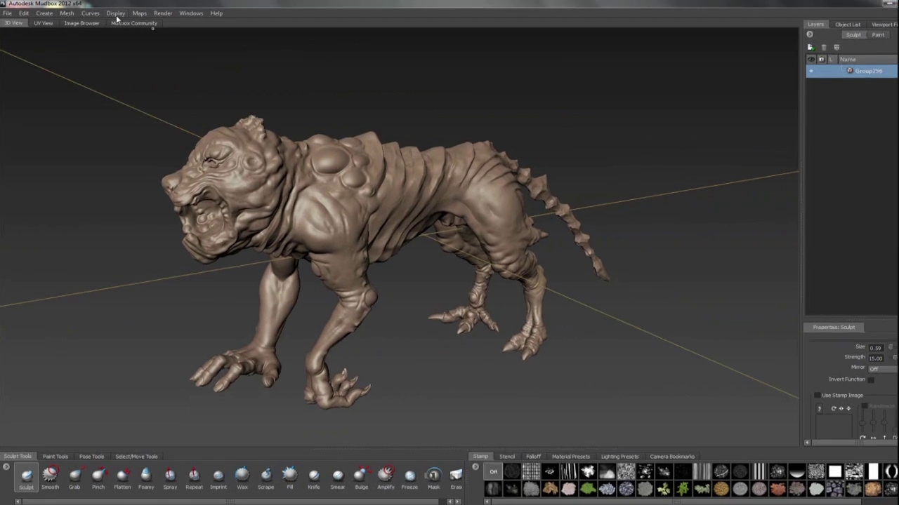
Step: Rebuild the subdivision levels of the imported creature mesh
{"action": "left_click", "coordinate": [66, 13]}
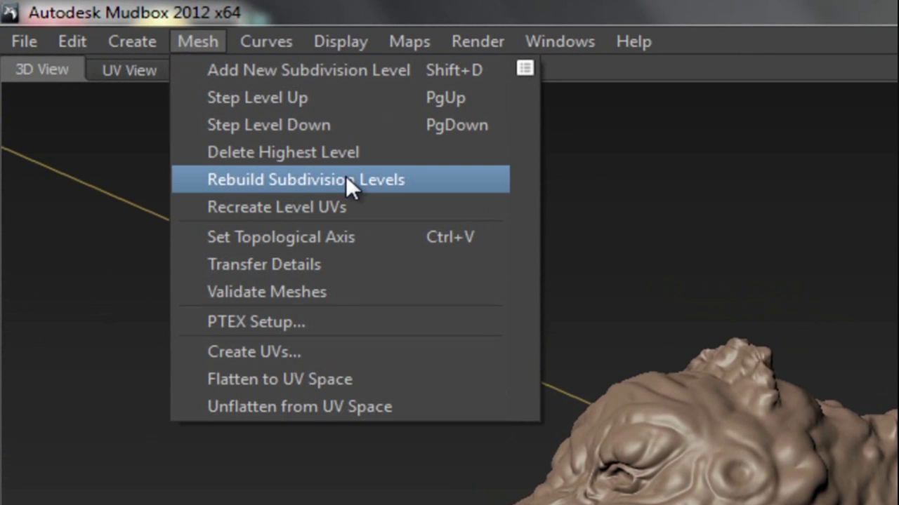
{"action": "left_click", "coordinate": [347, 178]}
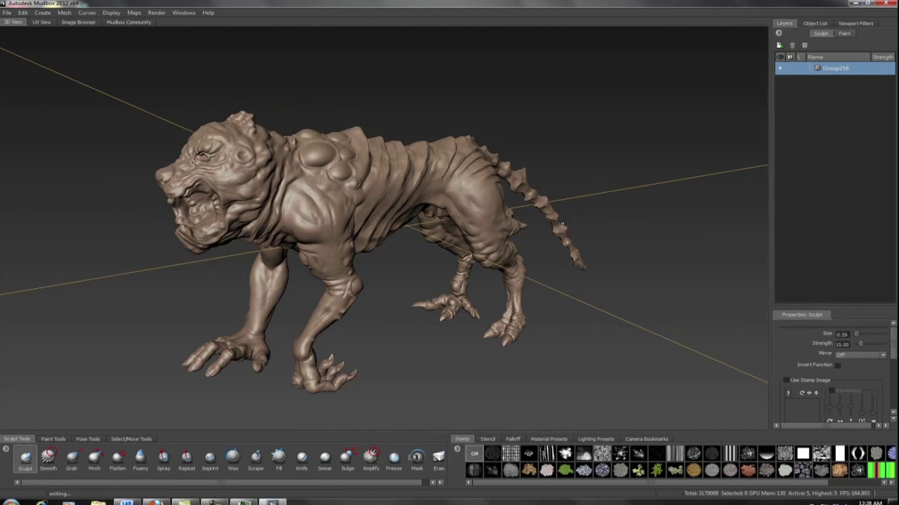
{"action": "middle_click_drag", "start_coordinate": [561, 223], "coordinate": [588, 227], "text": "alt"}
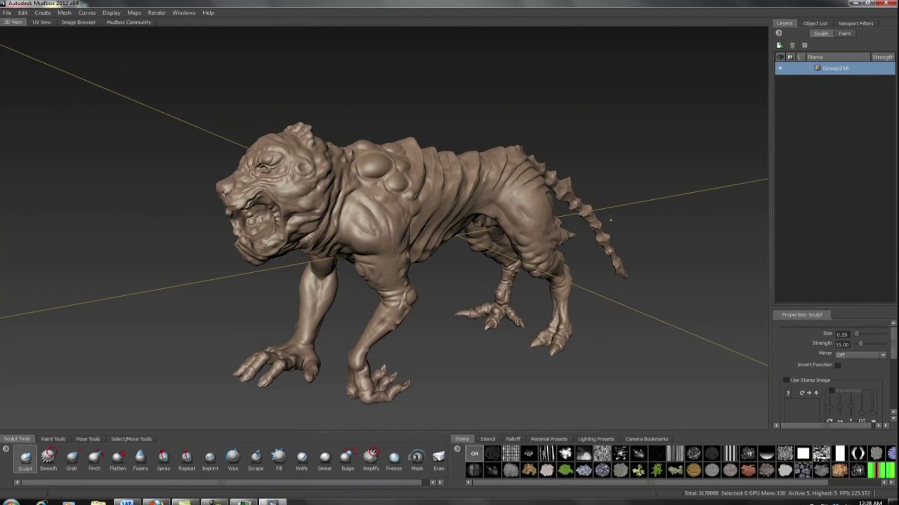
Step: Step the creature mesh down through its subdivision levels to level 0
{"action": "key", "text": "Page_Down"}
{"action": "key", "text": "Page_Down"}
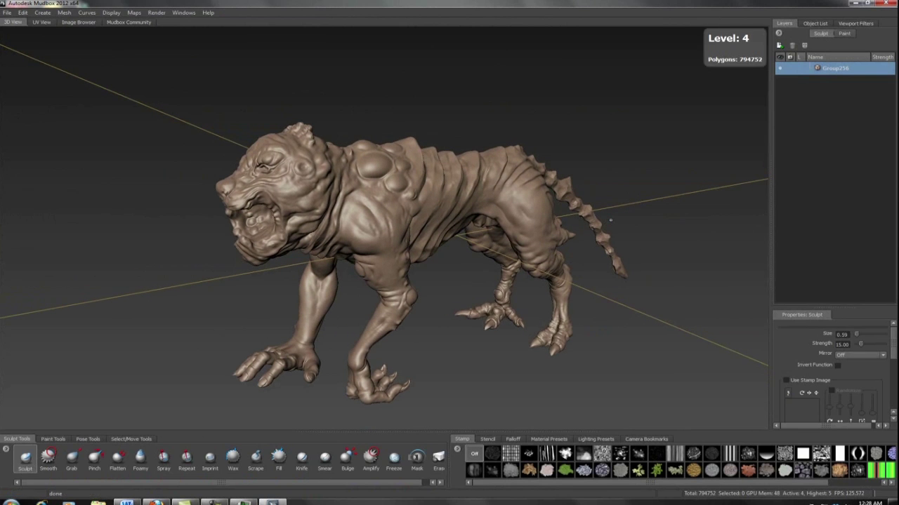
{"action": "key", "text": "Page_Down"}
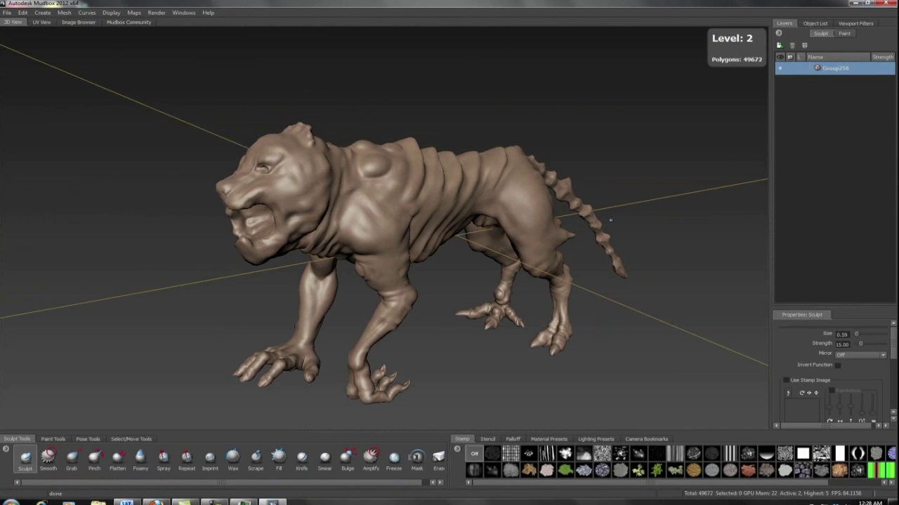
{"action": "key", "text": "Page_Down"}
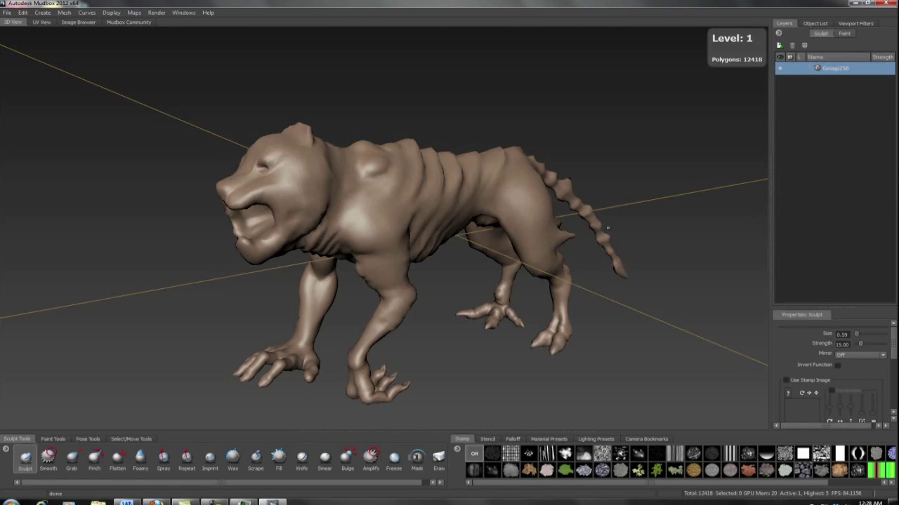
{"action": "key", "text": "Page_Down"}
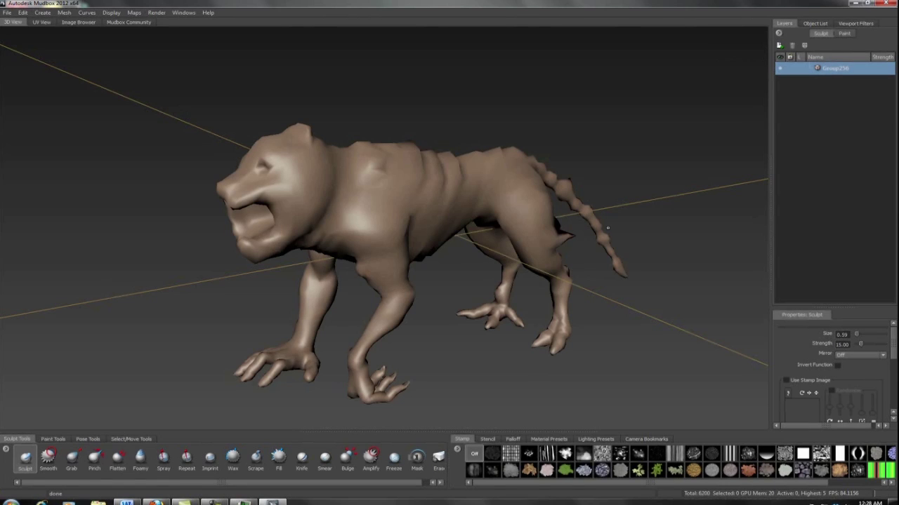
Step: Compare the creature's shape at subdivision levels 1 and 2 from both sides, ending on level 1
{"action": "key", "text": "Page_Up"}
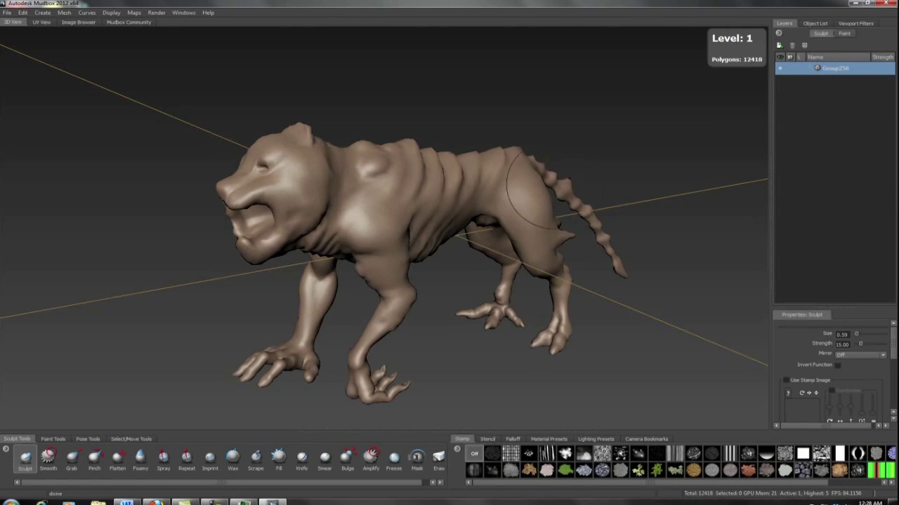
{"action": "mouse_move", "coordinate": [630, 164]}
{"action": "left_mouse_down", "text": "alt"}
{"action": "mouse_move", "coordinate": [590, 162]}
{"action": "mouse_move", "coordinate": [669, 161]}
{"action": "mouse_move", "coordinate": [536, 147]}
{"action": "mouse_move", "coordinate": [607, 140]}
{"action": "mouse_move", "coordinate": [578, 157]}
{"action": "mouse_move", "coordinate": [618, 166]}
{"action": "left_mouse_up", "text": "alt"}
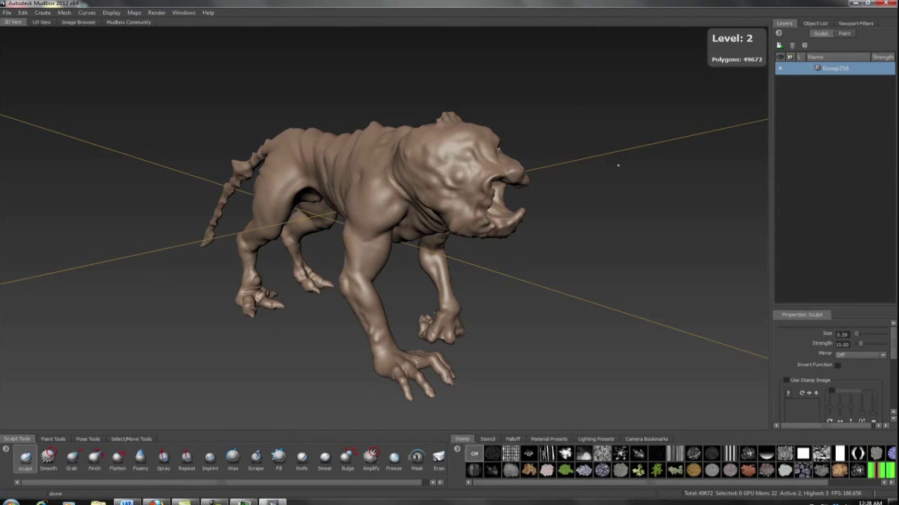
{"action": "left_click_drag", "start_coordinate": [520, 278], "coordinate": [284, 261], "text": "alt"}
{"action": "right_click_drag", "start_coordinate": [284, 261], "coordinate": [414, 271], "text": "alt"}
{"action": "mouse_move", "coordinate": [449, 273]}
{"action": "left_mouse_down", "text": "alt"}
{"action": "mouse_move", "coordinate": [483, 307]}
{"action": "mouse_move", "coordinate": [517, 289]}
{"action": "mouse_move", "coordinate": [596, 161]}
{"action": "mouse_move", "coordinate": [507, 209]}
{"action": "left_mouse_up", "text": "alt"}
{"action": "key", "text": "Page_Down"}
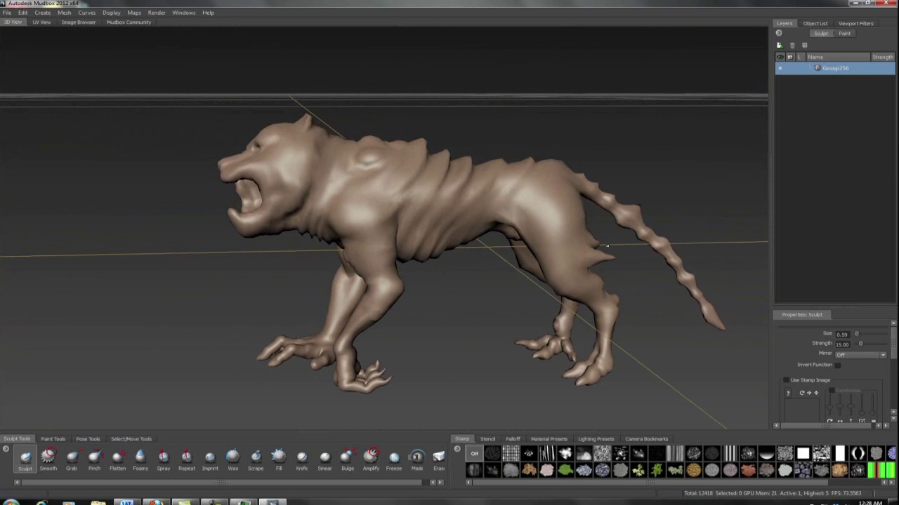
{"action": "left_click_drag", "start_coordinate": [576, 131], "coordinate": [601, 116], "text": "alt"}
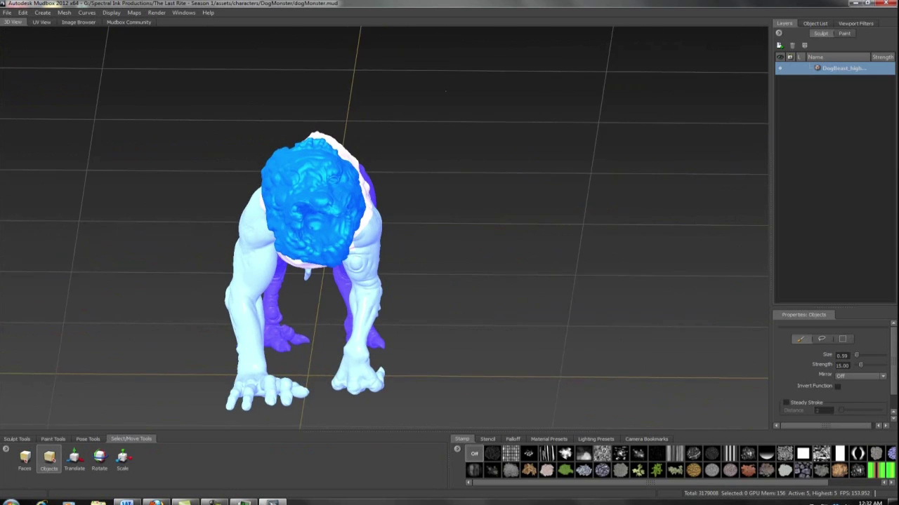
Step: Examine the color-coded body sections of the creature in the dogMonster.mud scene from the front and side
{"action": "left_click_drag", "start_coordinate": [445, 92], "coordinate": [347, 86], "text": "alt"}
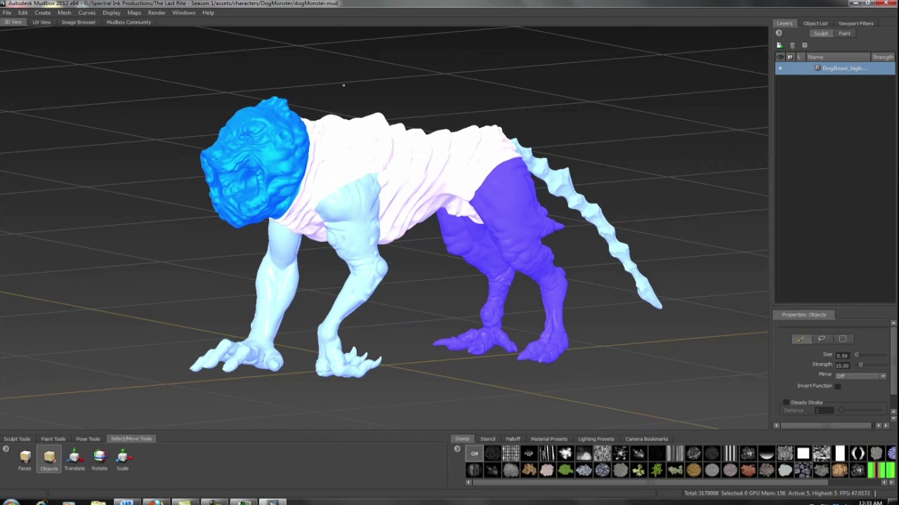
{"action": "mouse_move", "coordinate": [344, 85]}
{"action": "left_mouse_down", "text": "alt"}
{"action": "mouse_move", "coordinate": [279, 90]}
{"action": "mouse_move", "coordinate": [358, 80]}
{"action": "mouse_move", "coordinate": [349, 85]}
{"action": "left_mouse_up", "text": "alt"}
{"action": "left_click_drag", "start_coordinate": [573, 197], "coordinate": [500, 198], "text": "alt"}
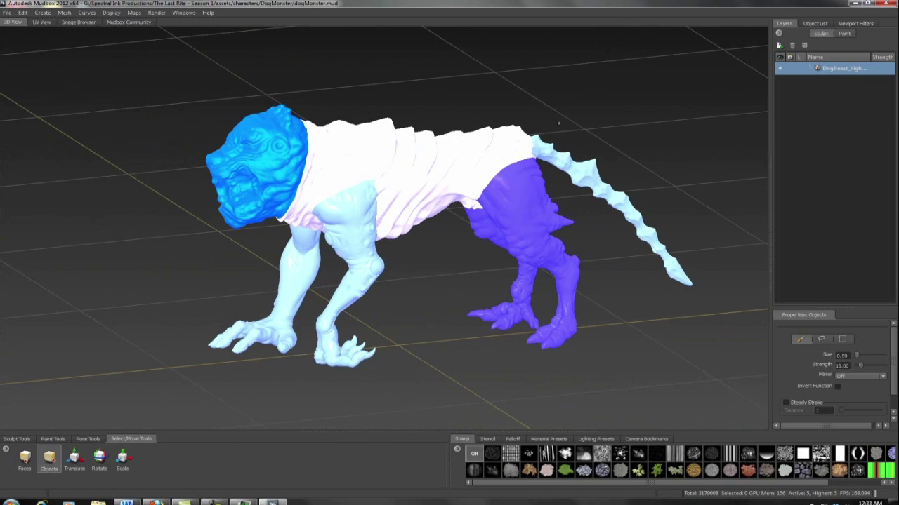
{"action": "left_click_drag", "start_coordinate": [548, 91], "coordinate": [459, 134], "text": "alt"}
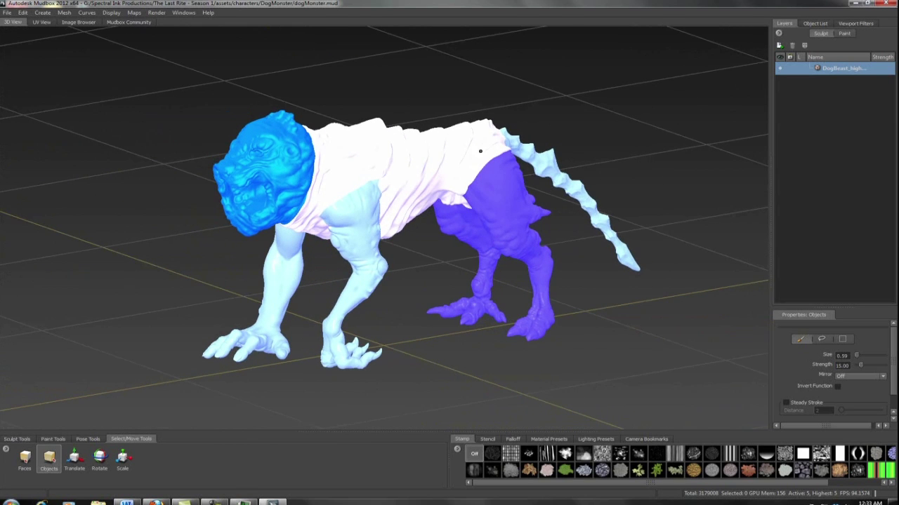
{"action": "left_click_drag", "start_coordinate": [480, 97], "coordinate": [428, 102], "text": "alt"}
Step: Open the texture map extraction My Extraction Operation 1 and set its target model to level 1
{"action": "left_click", "coordinate": [228, 15]}
{"action": "mouse_move", "coordinate": [397, 56]}
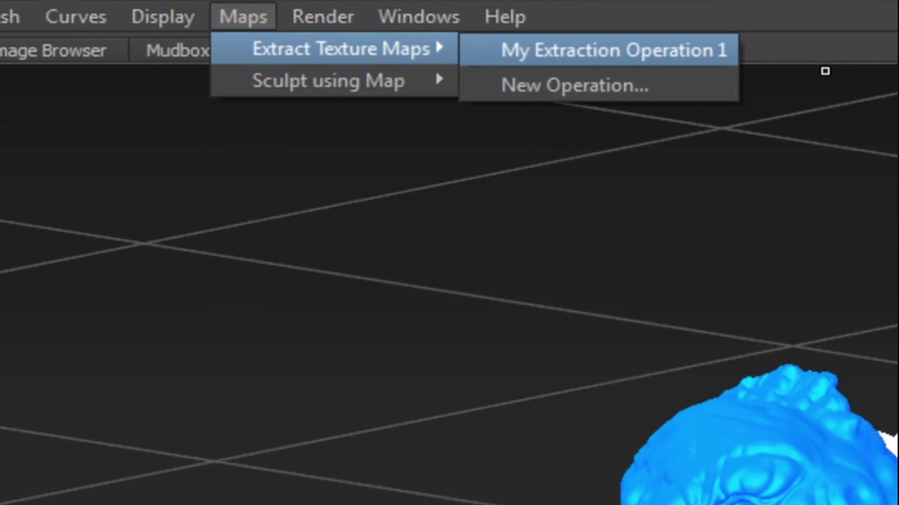
{"action": "left_click", "coordinate": [618, 50]}
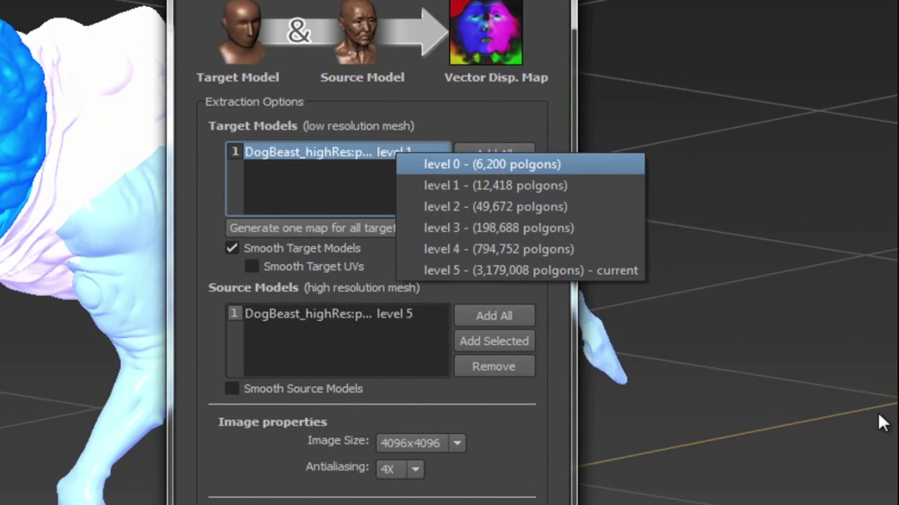
{"action": "key", "text": "Down"}
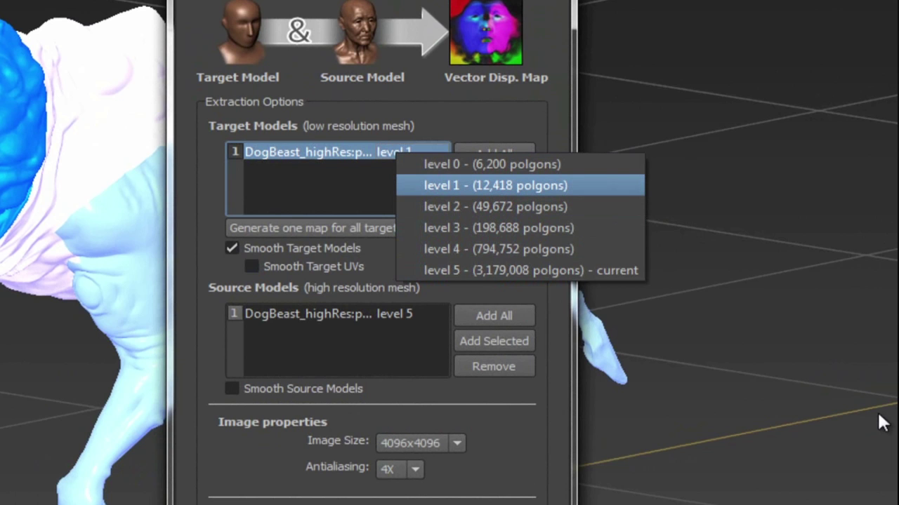
{"action": "key", "text": "Return"}
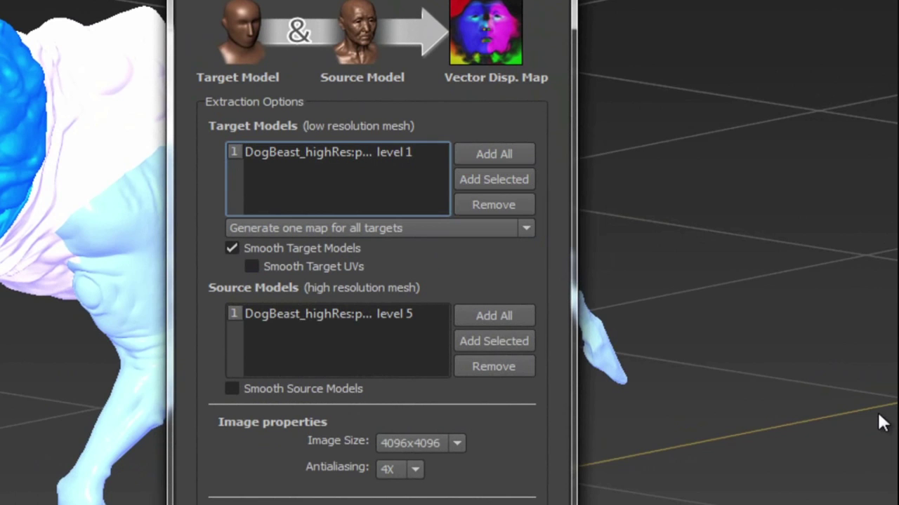
Step: Set the extraction's high-resolution source model to level 5
{"action": "key", "text": "Tab"}
{"action": "key", "text": "Menu"}
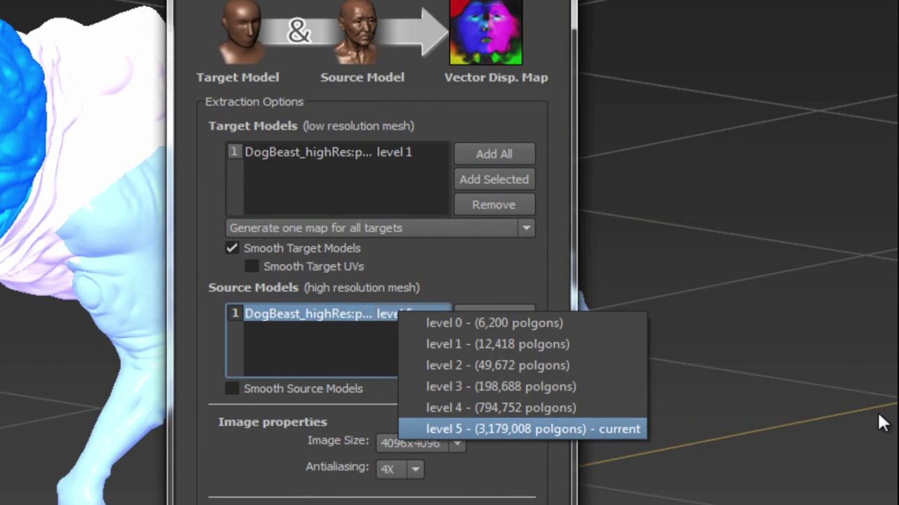
{"action": "key", "text": "Return"}
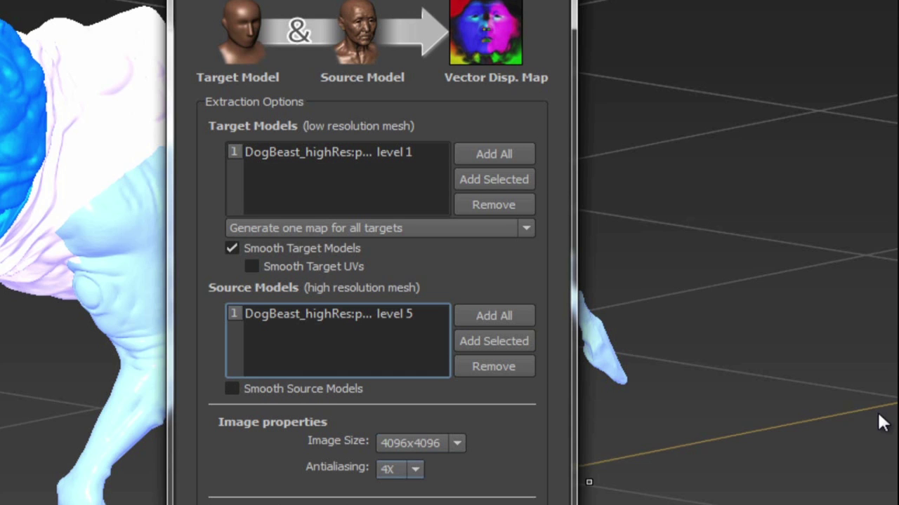
Step: Set the extraction's antialiasing to 4X and its image size to 4096x4096 after reviewing the available options
{"action": "left_click", "coordinate": [415, 470]}
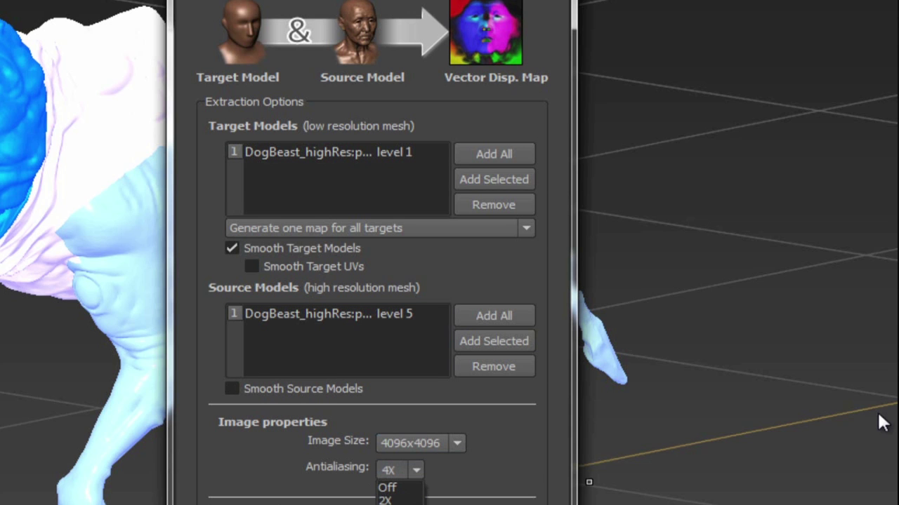
{"action": "left_click", "coordinate": [394, 504]}
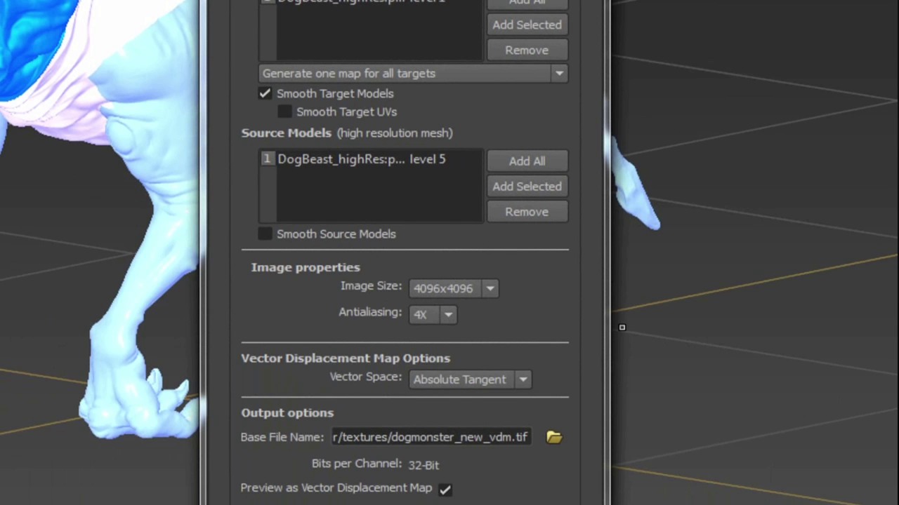
{"action": "key", "text": "alt+Down"}
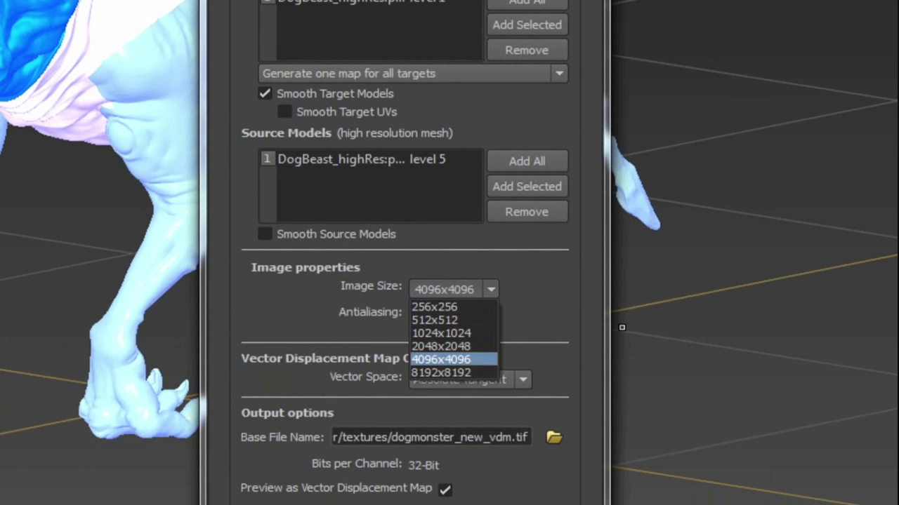
{"action": "key", "text": "Up"}
{"action": "key", "text": "Up"}
{"action": "key", "text": "Up"}
{"action": "key", "text": "Down"}
{"action": "key", "text": "Down"}
{"action": "key", "text": "Down"}
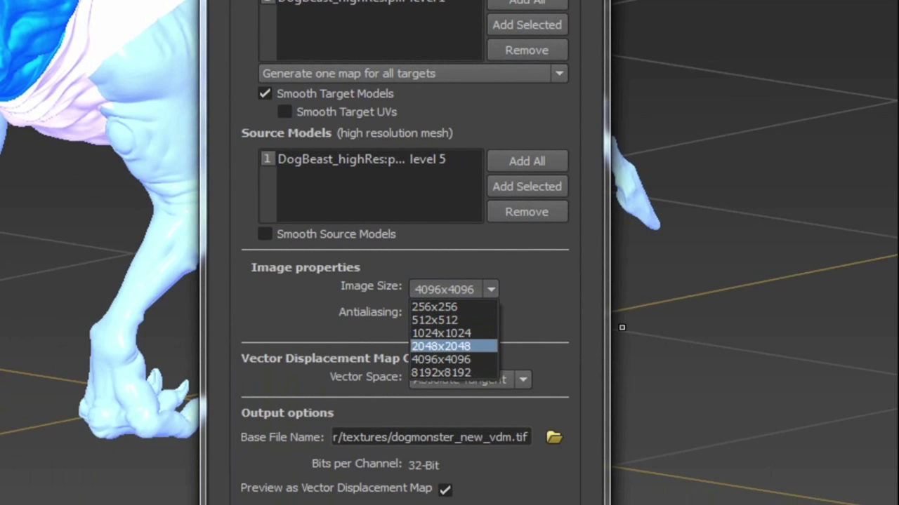
{"action": "key", "text": "Return"}
{"action": "key", "text": "Tab"}
{"action": "key", "text": "Tab"}
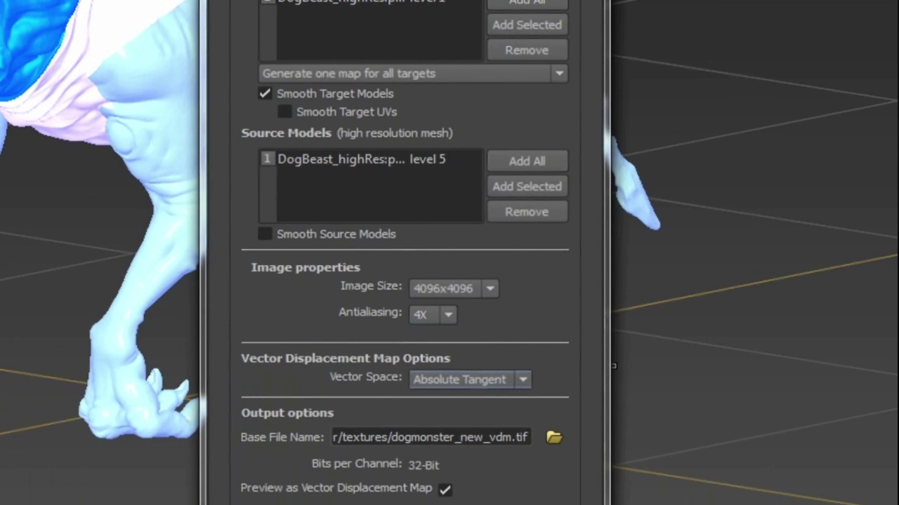
Step: Compare the vector space options for the vector displacement map and set it to Absolute Tangent
{"action": "left_click", "coordinate": [484, 380]}
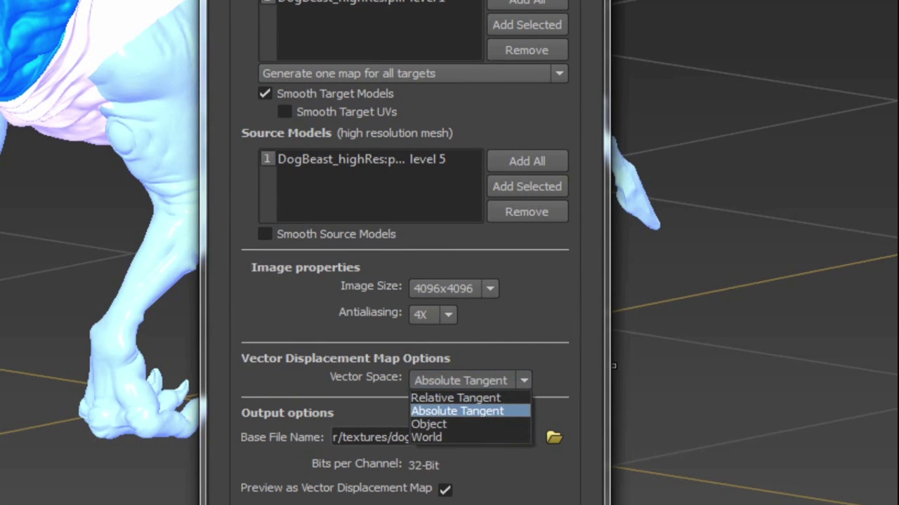
{"action": "key", "text": "Up"}
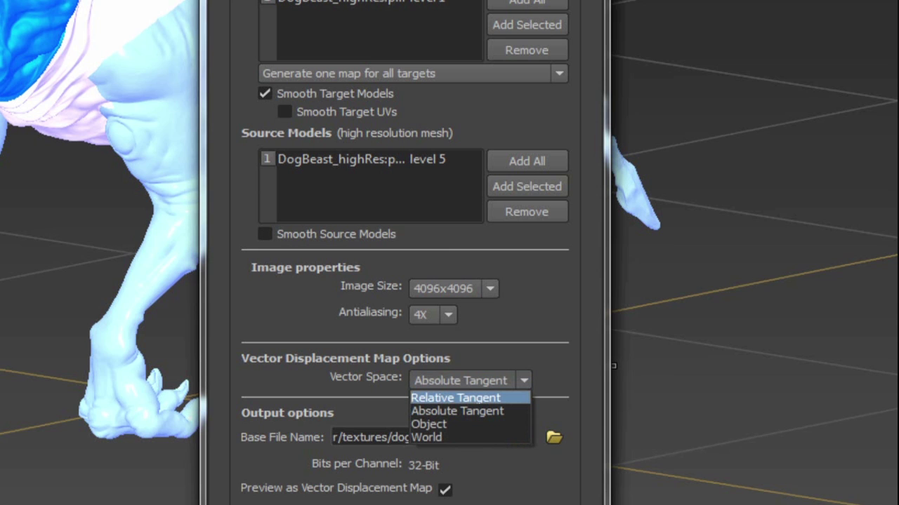
{"action": "key", "text": "Down"}
{"action": "key", "text": "Up"}
{"action": "key", "text": "Down"}
{"action": "key", "text": "Down"}
{"action": "key", "text": "Down"}
{"action": "key", "text": "Up"}
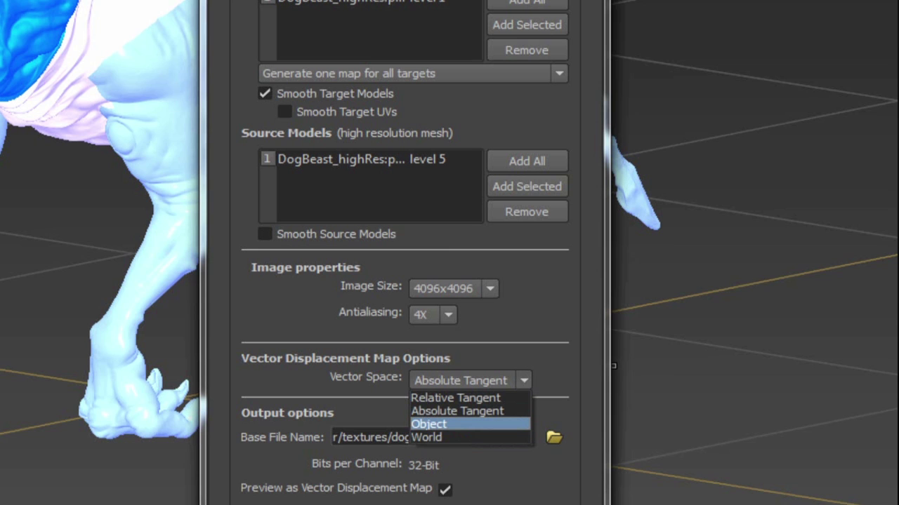
{"action": "key", "text": "Down"}
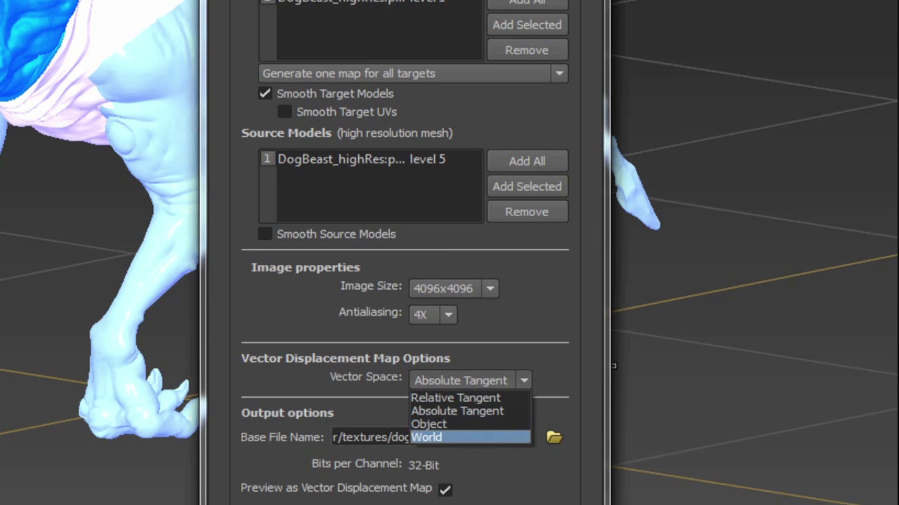
{"action": "key", "text": "Up"}
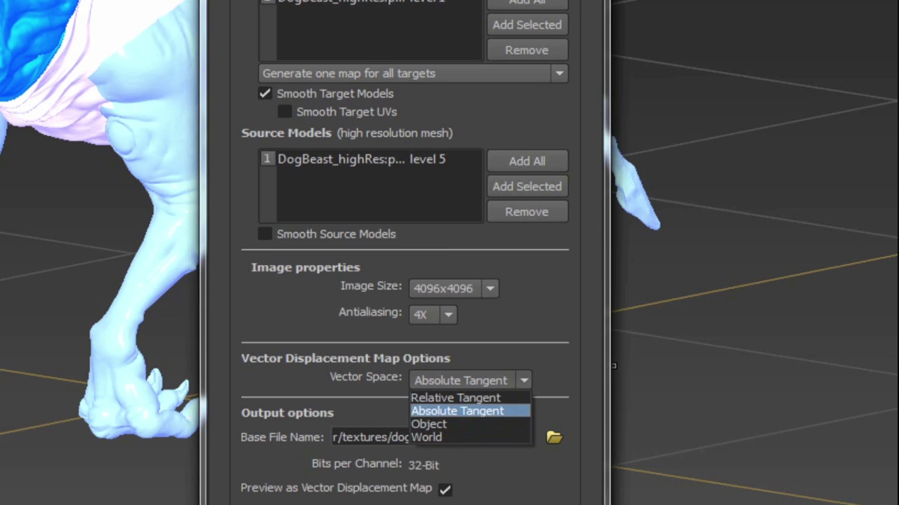
Step: Set the output file to dogmonster_vdm.tif in the textures folder, using the TIFF [32 bit Floating Point, RGBA] type over OpenEXR and Ptex
{"action": "left_click", "coordinate": [894, 267]}
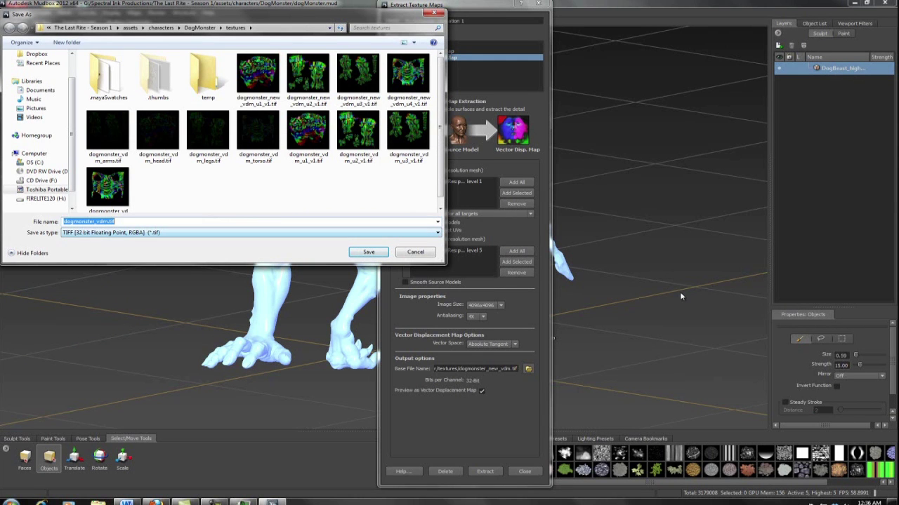
{"action": "left_click", "coordinate": [251, 232]}
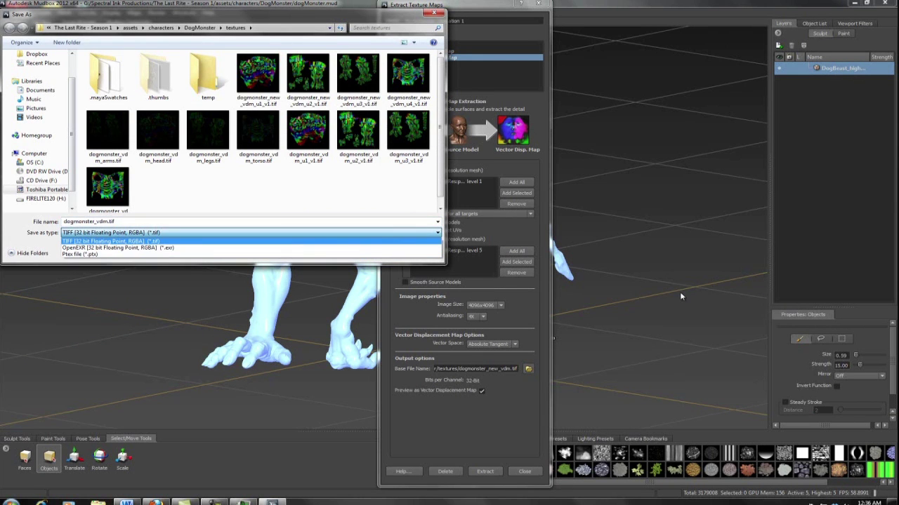
{"action": "key", "text": "Down"}
{"action": "key", "text": "Down"}
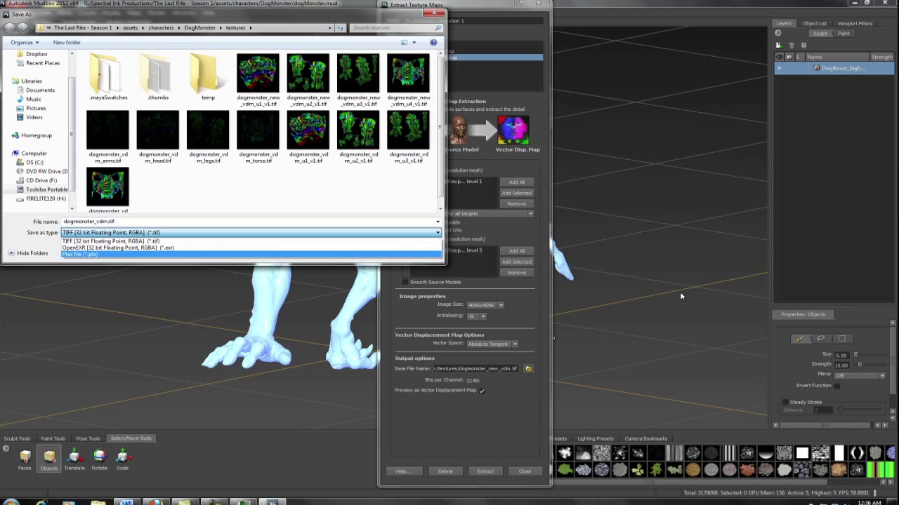
{"action": "key", "text": "Up"}
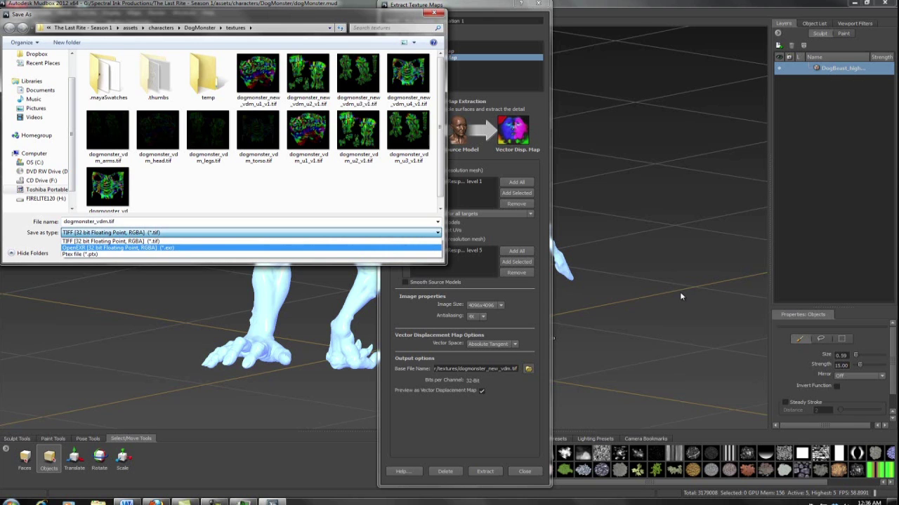
{"action": "key", "text": "Up"}
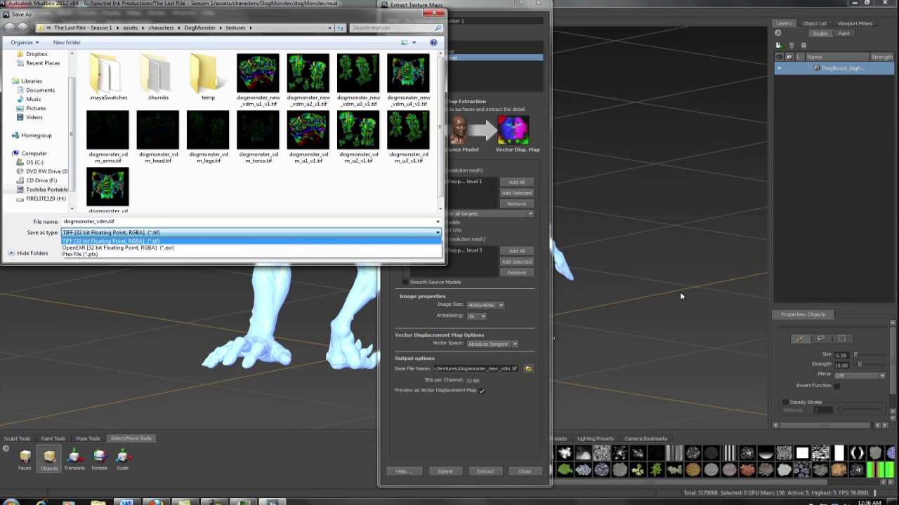
{"action": "key", "text": "Down"}
{"action": "key", "text": "Down"}
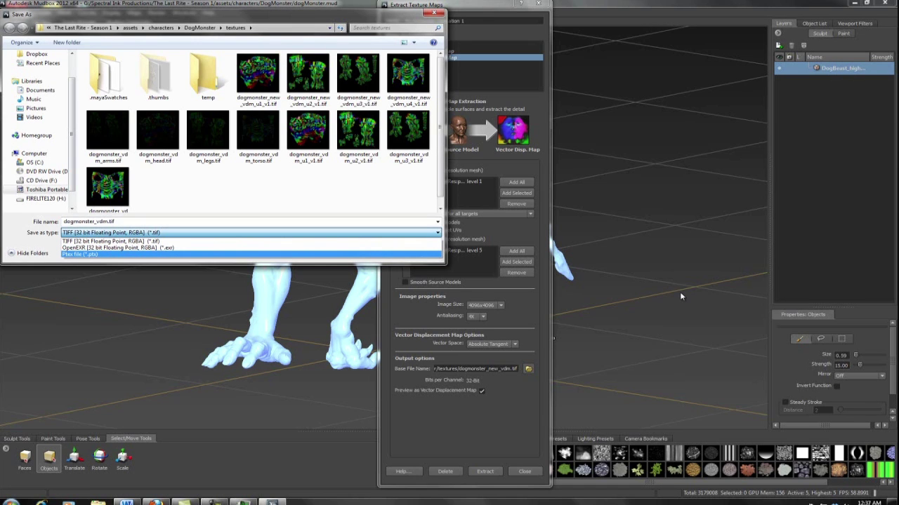
{"action": "key", "text": "Up"}
{"action": "key", "text": "Down"}
{"action": "key", "text": "Up"}
{"action": "key", "text": "Up"}
{"action": "key", "text": "Down"}
{"action": "key", "text": "Down"}
{"action": "key", "text": "Up"}
{"action": "key", "text": "Up"}
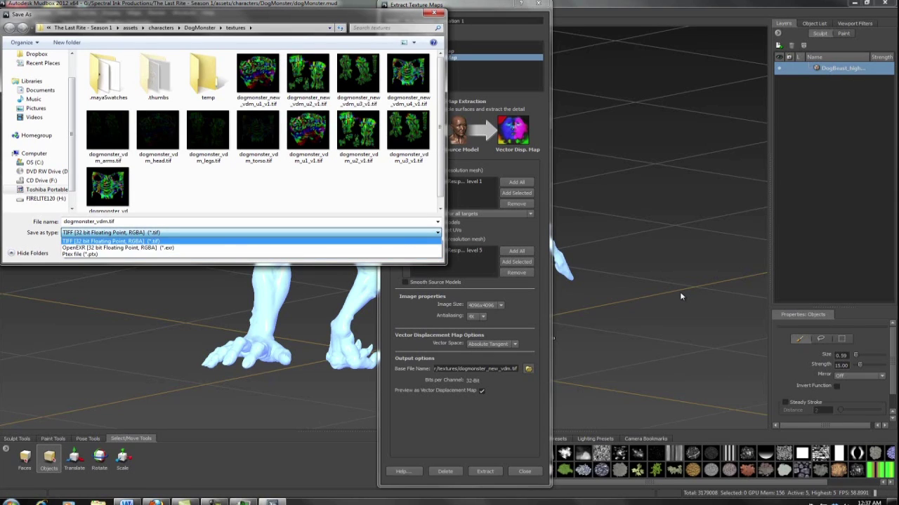
{"action": "key", "text": "Return"}
{"action": "key", "text": "Return"}
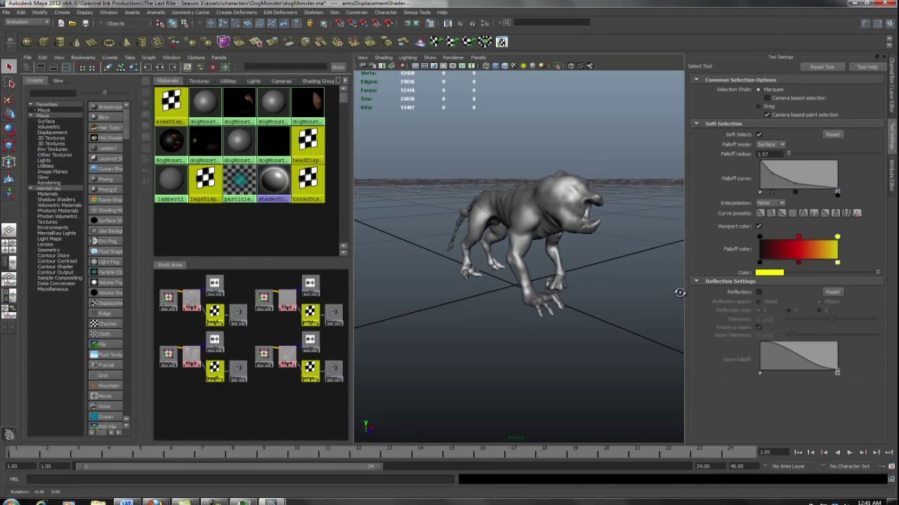
Step: Switch to Maya and examine the dogMonster.ma creature up close from a three-quarter angle
{"action": "left_click_drag", "start_coordinate": [679, 293], "coordinate": [680, 292], "text": "alt"}
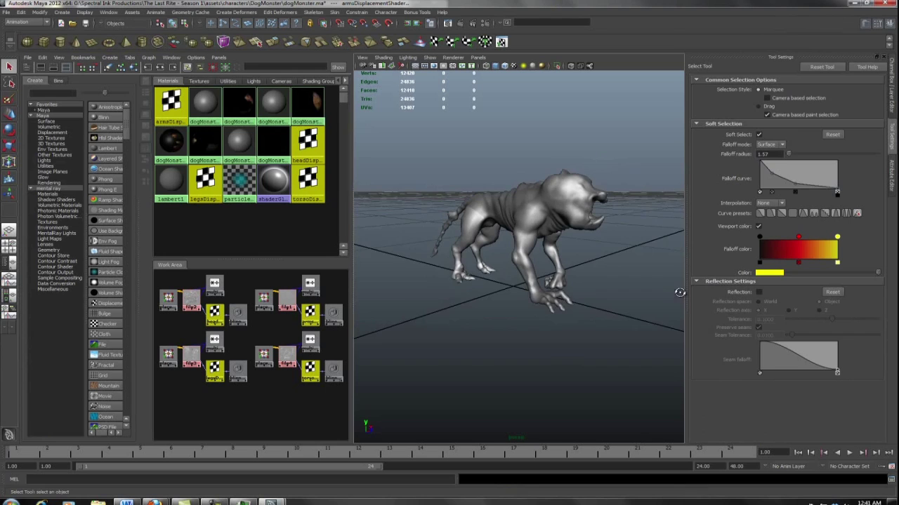
{"action": "right_click_drag", "start_coordinate": [679, 293], "coordinate": [679, 293], "text": "alt"}
{"action": "left_click_drag", "start_coordinate": [679, 292], "coordinate": [680, 293], "text": "alt"}
{"action": "right_click_drag", "start_coordinate": [680, 293], "coordinate": [679, 293], "text": "alt"}
{"action": "left_click_drag", "start_coordinate": [680, 292], "coordinate": [679, 297], "text": "alt"}
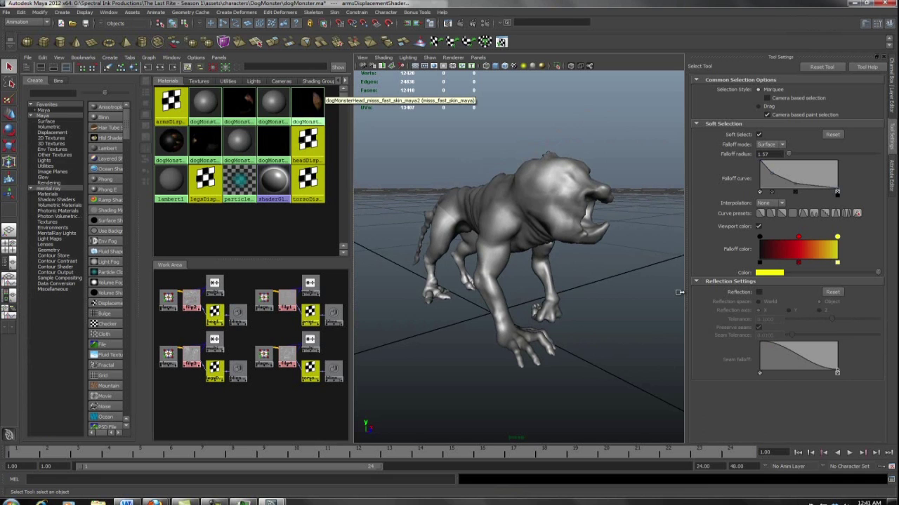
Step: Open the Plug-in Manager and look through the list of plug-ins
{"action": "left_click", "coordinate": [108, 12]}
{"action": "mouse_move", "coordinate": [133, 58]}
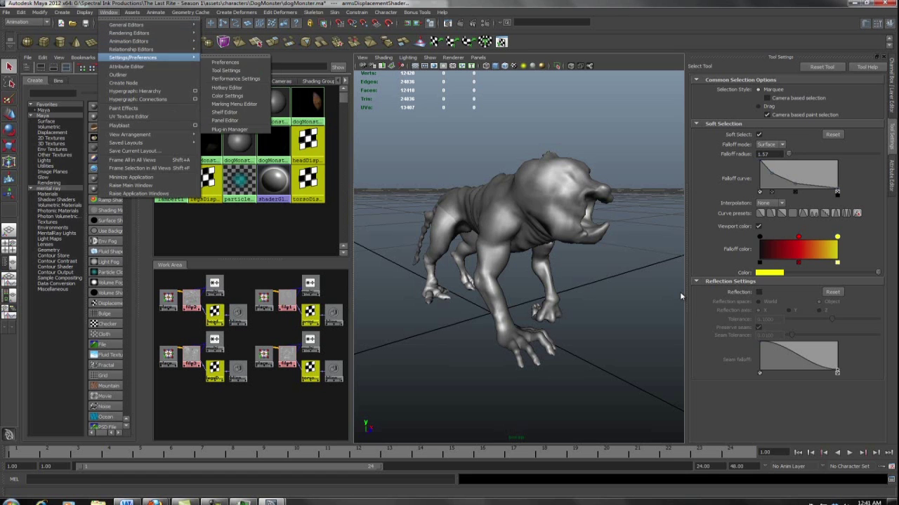
{"action": "key", "text": "Down"}
{"action": "key", "text": "Up"}
{"action": "key", "text": "Right"}
{"action": "key", "text": "Down"}
{"action": "key", "text": "Down"}
{"action": "key", "text": "Down"}
{"action": "key", "text": "Down"}
{"action": "key", "text": "Down"}
{"action": "key", "text": "Down"}
{"action": "key", "text": "Down"}
{"action": "key", "text": "Down"}
{"action": "key", "text": "Return"}
{"action": "scroll", "coordinate": [680, 296], "scroll_direction": "down", "scroll_amount": 6}
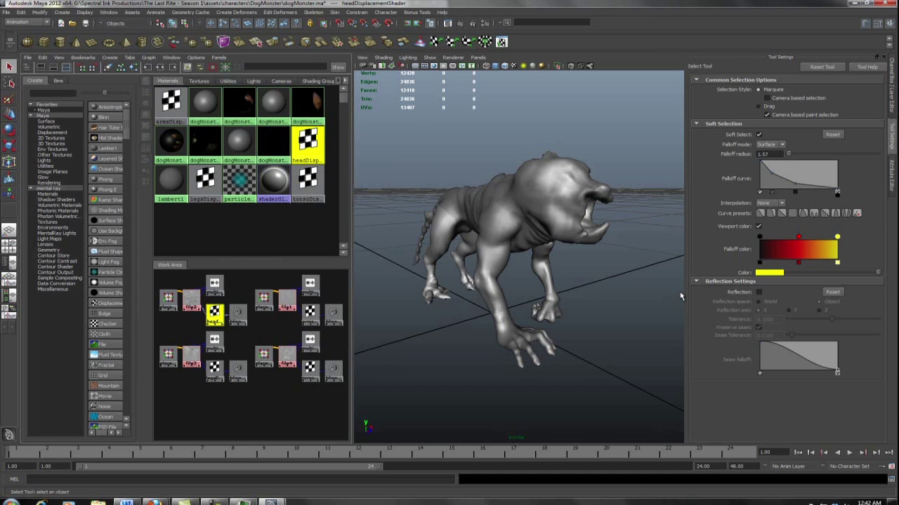
Step: Show the attributes of headDisplacementShader and delete the connection from file2's outAlpha to its displacement
{"action": "key", "text": "ctrl+a"}
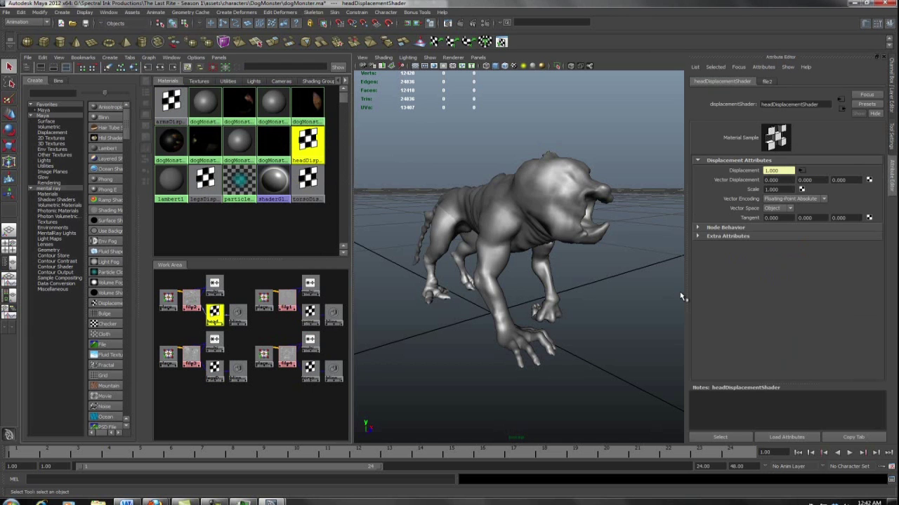
{"action": "scroll", "coordinate": [219, 314], "scroll_direction": "up", "scroll_amount": 3}
{"action": "middle_click_drag", "start_coordinate": [219, 313], "coordinate": [258, 336], "text": "alt"}
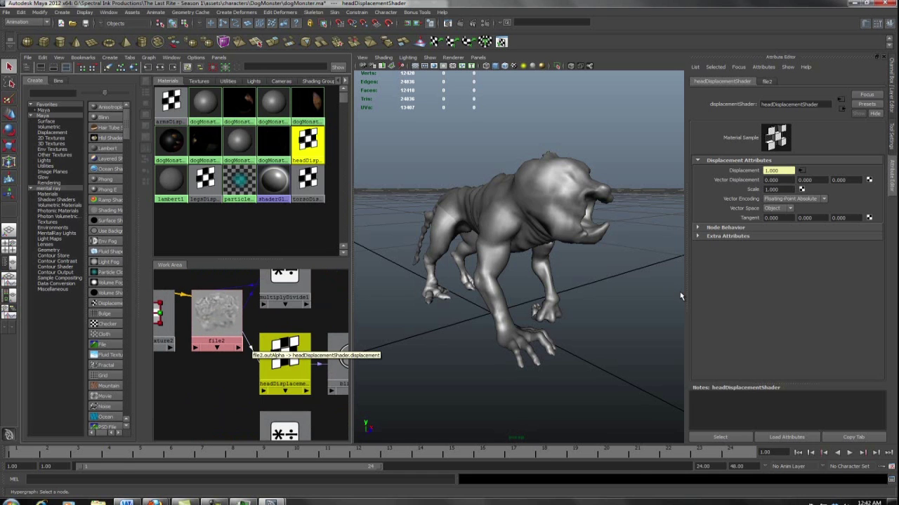
{"action": "key", "text": "Delete"}
{"action": "right_click_drag", "start_coordinate": [679, 294], "coordinate": [680, 293], "text": "alt"}
{"action": "middle_click_drag", "start_coordinate": [680, 293], "coordinate": [679, 292], "text": "alt"}
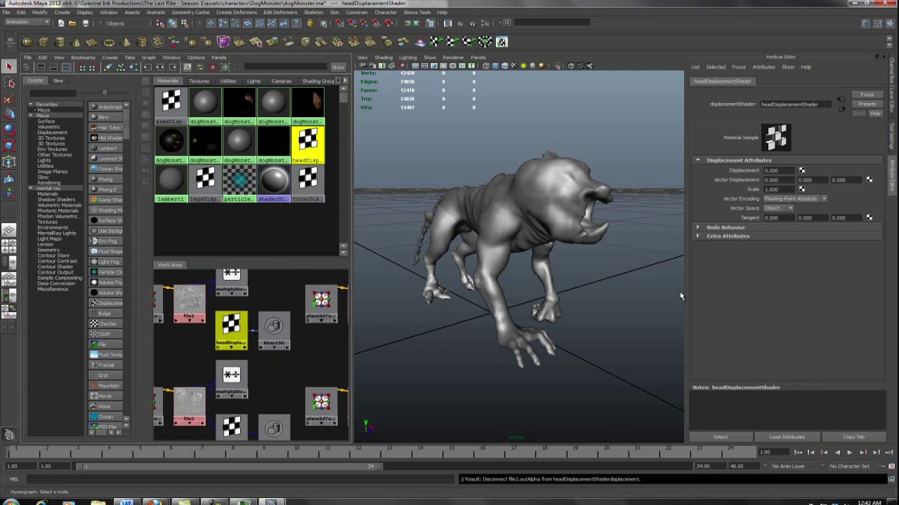
Step: Map a file texture to headDisplacementShader's Vector Displacement and set Vector Encoding to Floating-Point Absolute
{"action": "left_click", "coordinate": [869, 179]}
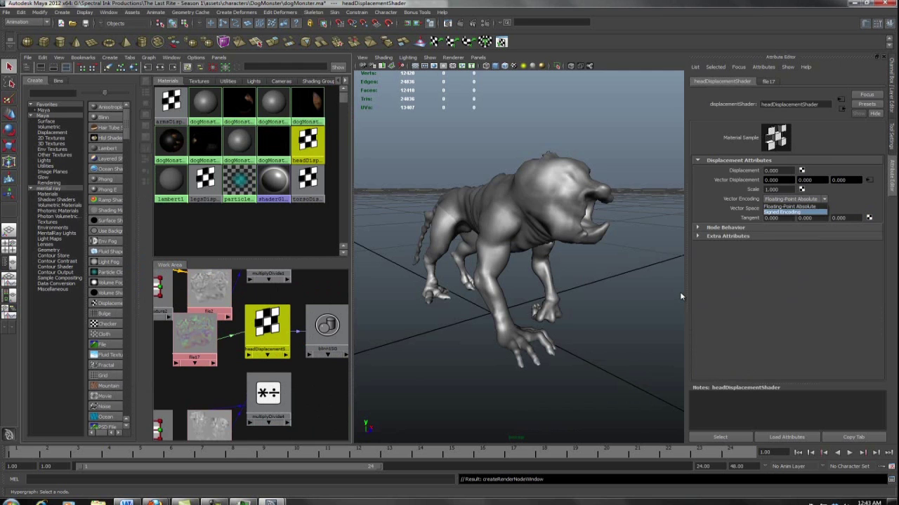
{"action": "key", "text": "Up"}
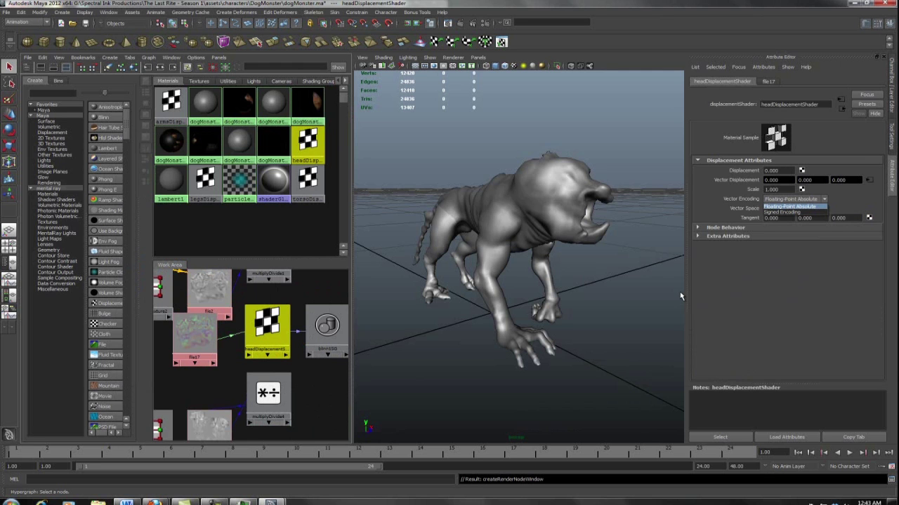
{"action": "key", "text": "Return"}
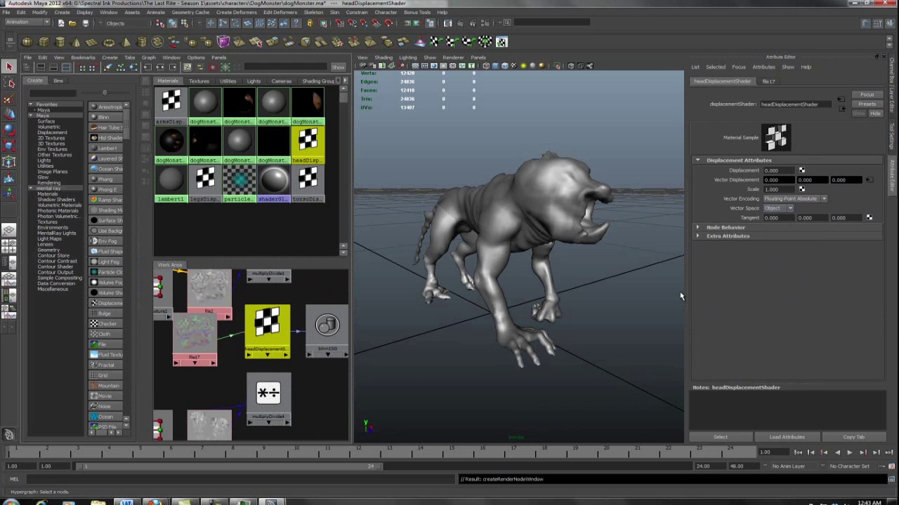
Step: Compare the World, Object and Tangent options for headDisplacementShader's Vector Space and set it to Tangent
{"action": "key", "text": "alt+Down"}
{"action": "key", "text": "Up"}
{"action": "key", "text": "Down"}
{"action": "key", "text": "Down"}
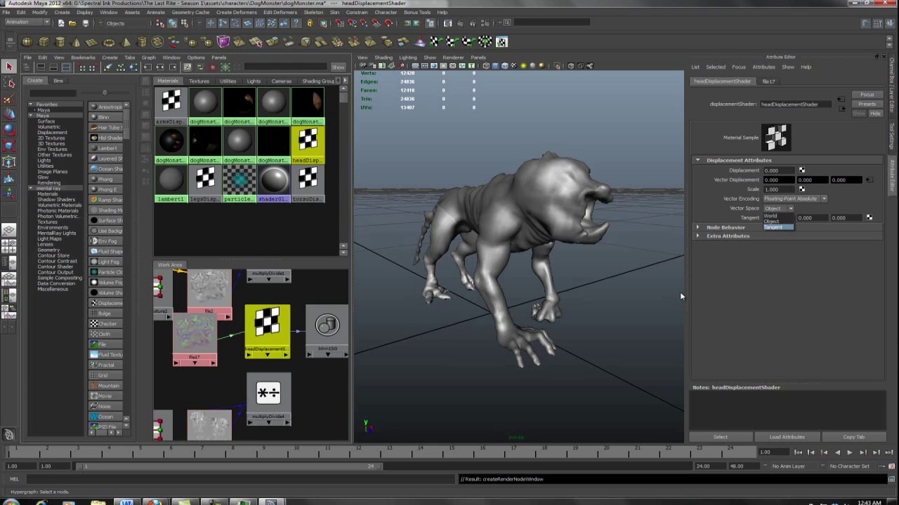
{"action": "key", "text": "Up"}
{"action": "key", "text": "Up"}
{"action": "key", "text": "Down"}
{"action": "key", "text": "Down"}
{"action": "key", "text": "Up"}
{"action": "key", "text": "Up"}
{"action": "key", "text": "Down"}
{"action": "key", "text": "Down"}
{"action": "key", "text": "Return"}
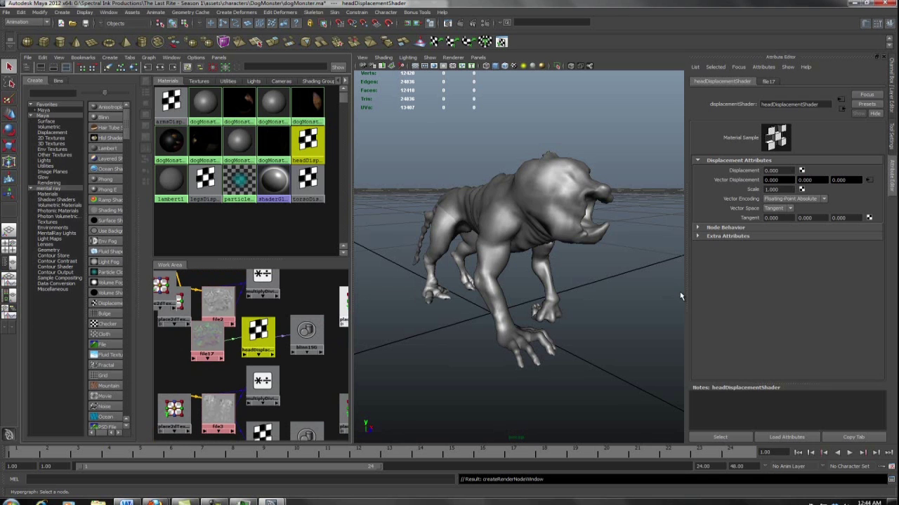
Step: Delete the connection from headDisplacementShader's displacement to the displacementShader input of blinn1SG
{"action": "mouse_move", "coordinate": [681, 297]}
{"action": "left_mouse_down", "text": "alt"}
{"action": "mouse_move", "coordinate": [655, 301]}
{"action": "mouse_move", "coordinate": [679, 295]}
{"action": "left_mouse_up", "text": "alt"}
{"action": "left_click_drag", "start_coordinate": [307, 332], "coordinate": [313, 334]}
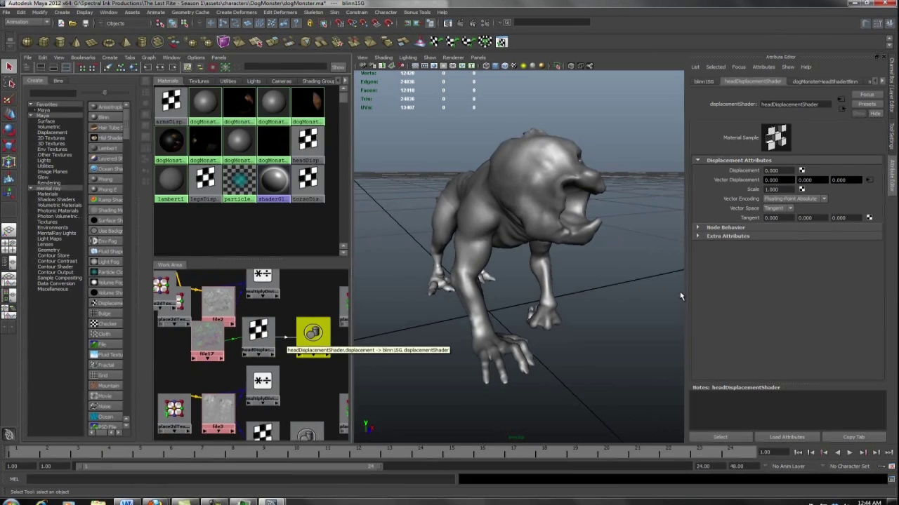
{"action": "left_click", "coordinate": [681, 296]}
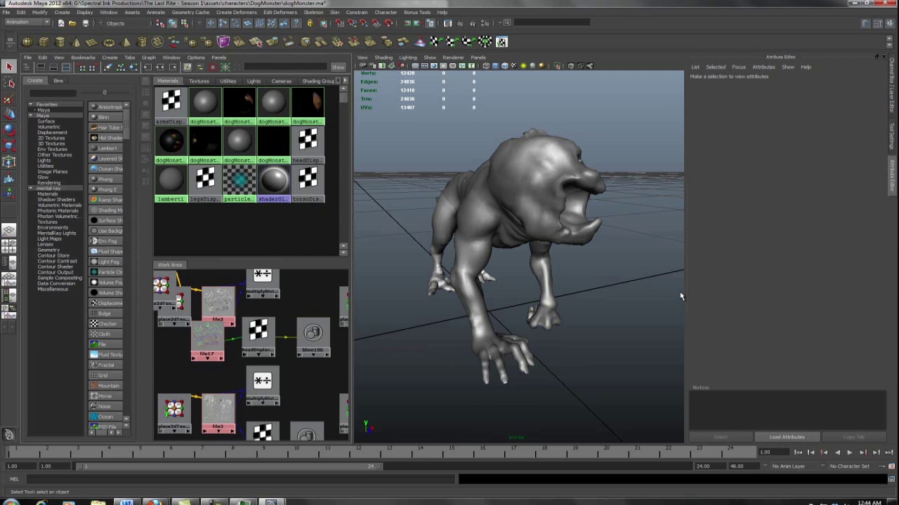
{"action": "key", "text": "Delete"}
Step: Connect headDisplacementShader's vectorDisplacement output to the displacementShader input of blinn1SG
{"action": "left_click_drag", "start_coordinate": [259, 332], "coordinate": [254, 327]}
{"action": "left_click", "coordinate": [268, 350]}
{"action": "mouse_move", "coordinate": [301, 394]}
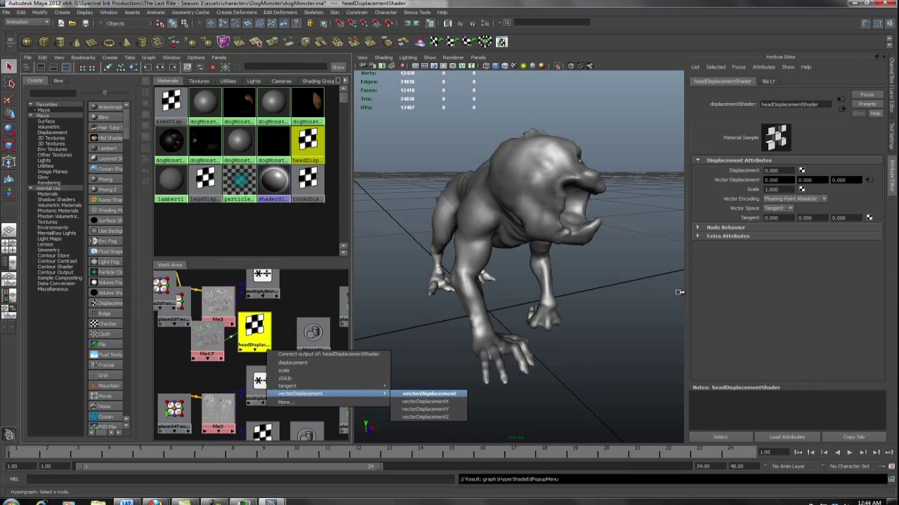
{"action": "left_click", "coordinate": [428, 394]}
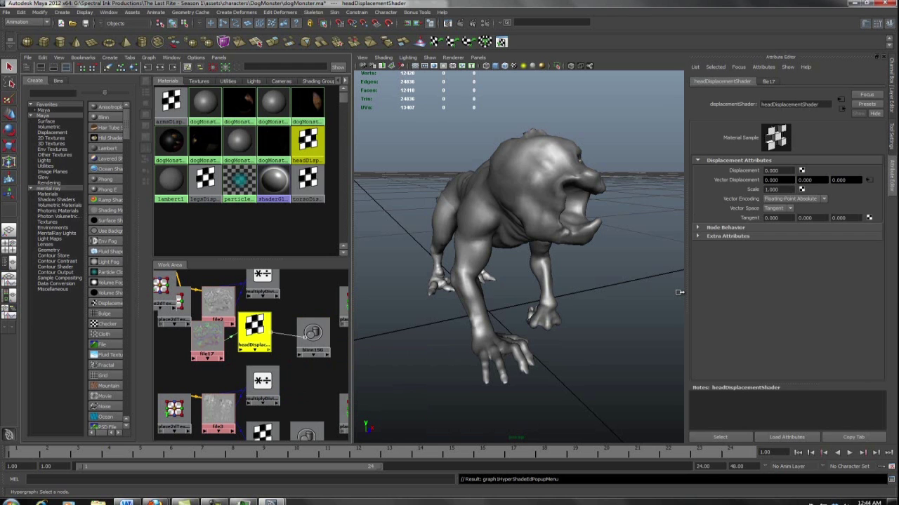
{"action": "left_click", "coordinate": [308, 339]}
{"action": "left_click", "coordinate": [337, 351]}
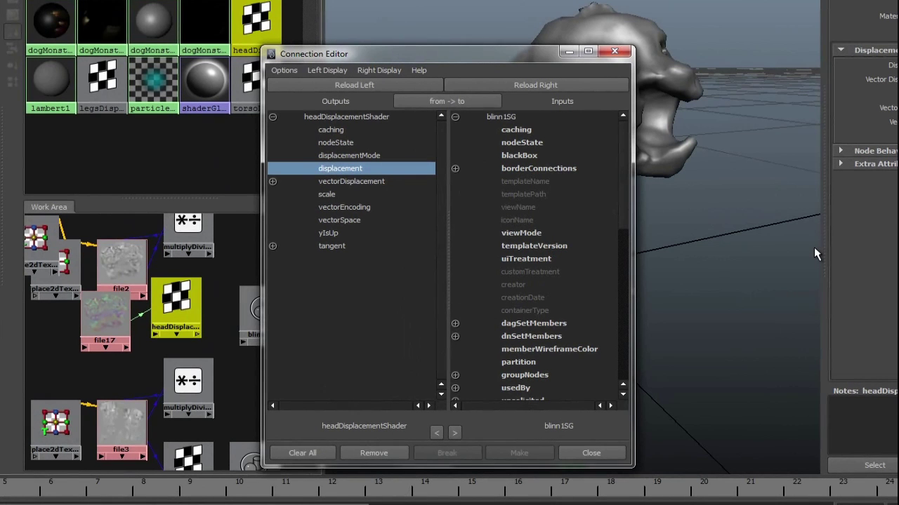
{"action": "key", "text": "Down"}
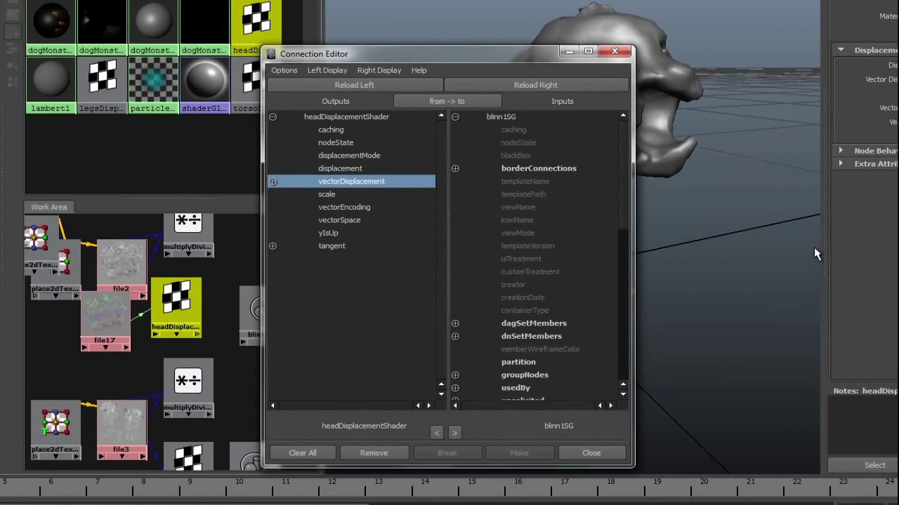
{"action": "scroll", "coordinate": [534, 256], "scroll_direction": "down", "scroll_amount": 5}
{"action": "left_click", "coordinate": [535, 233]}
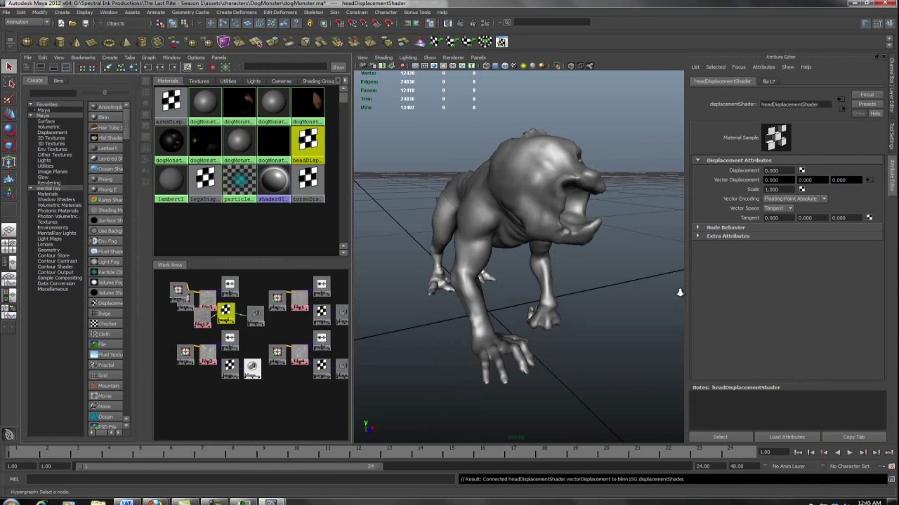
Step: Connect legsDisplacementShader's vectorDisplacement output to the displacementShader input of blinn4SG
{"action": "scroll", "coordinate": [252, 368], "scroll_direction": "up", "scroll_amount": 5}
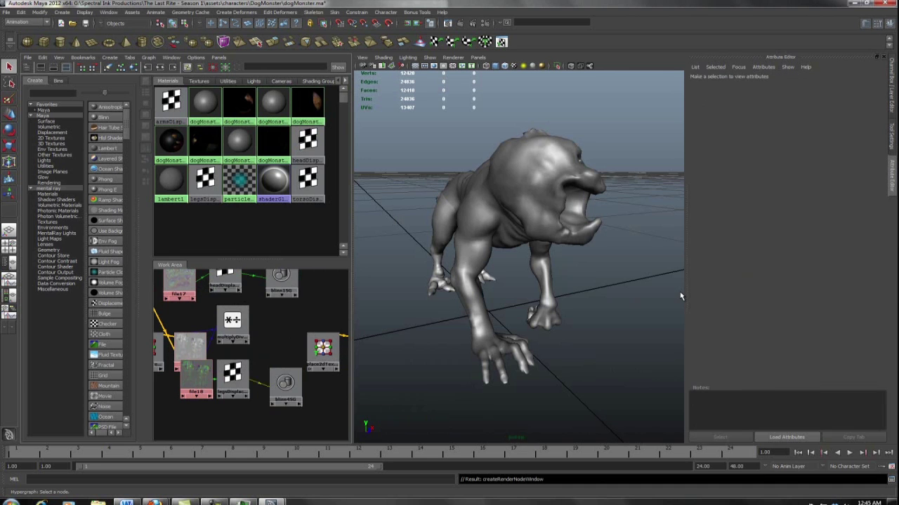
{"action": "left_click", "coordinate": [233, 376]}
{"action": "left_click", "coordinate": [244, 397]}
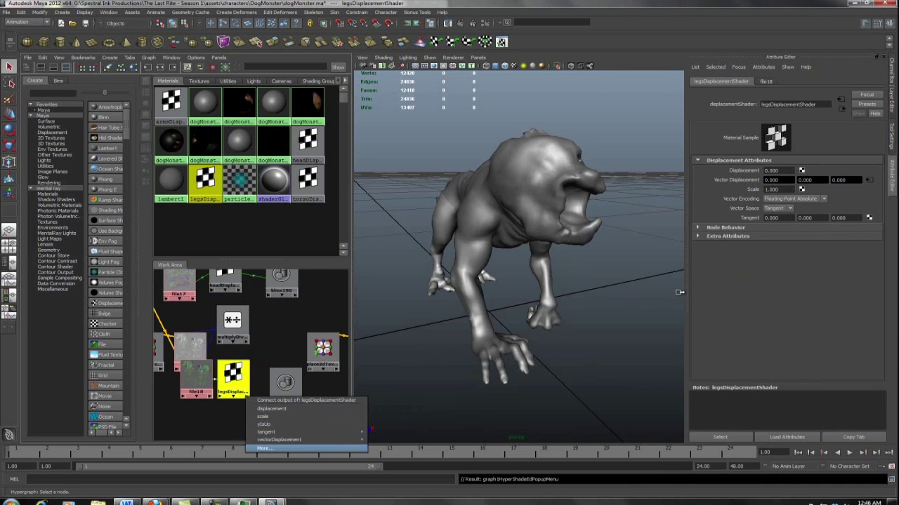
{"action": "middle_click_drag", "start_coordinate": [233, 376], "coordinate": [288, 386]}
{"action": "left_click", "coordinate": [307, 411]}
{"action": "left_click", "coordinate": [501, 244]}
{"action": "left_click_drag", "start_coordinate": [681, 254], "coordinate": [682, 296]}
{"action": "left_click", "coordinate": [625, 286]}
Step: Delete the connection from file1's outAlpha to armsDisplacementShader's displacement
{"action": "middle_click_drag", "start_coordinate": [327, 351], "coordinate": [173, 320], "text": "alt"}
{"action": "left_click", "coordinate": [233, 338]}
{"action": "key", "text": "Delete"}
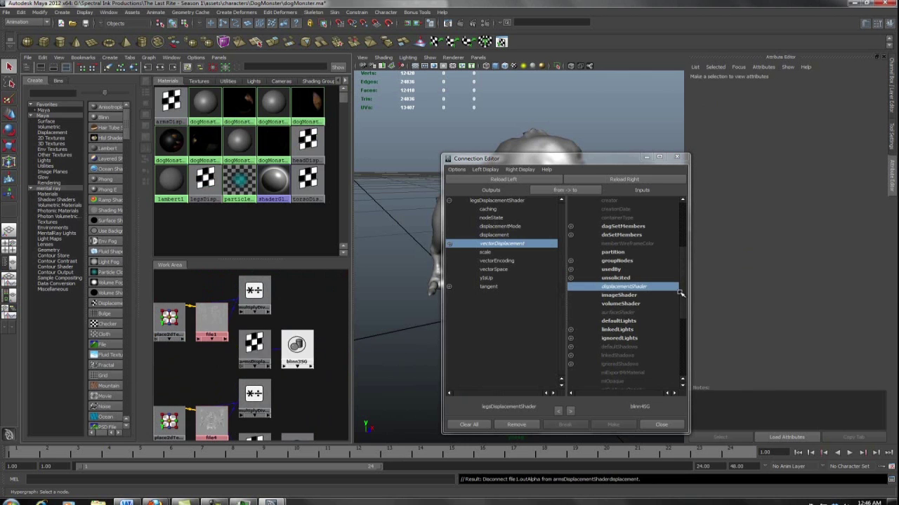
Step: Map a file texture to armsDisplacementShader's Vector Displacement and load its displacement map image
{"action": "left_click", "coordinate": [254, 344]}
{"action": "left_click", "coordinate": [872, 180]}
{"action": "left_click", "coordinate": [526, 156]}
{"action": "left_click", "coordinate": [866, 203]}
{"action": "scroll", "coordinate": [484, 210], "scroll_direction": "down", "scroll_amount": 5}
{"action": "left_click", "coordinate": [433, 240]}
{"action": "left_click", "coordinate": [771, 311]}
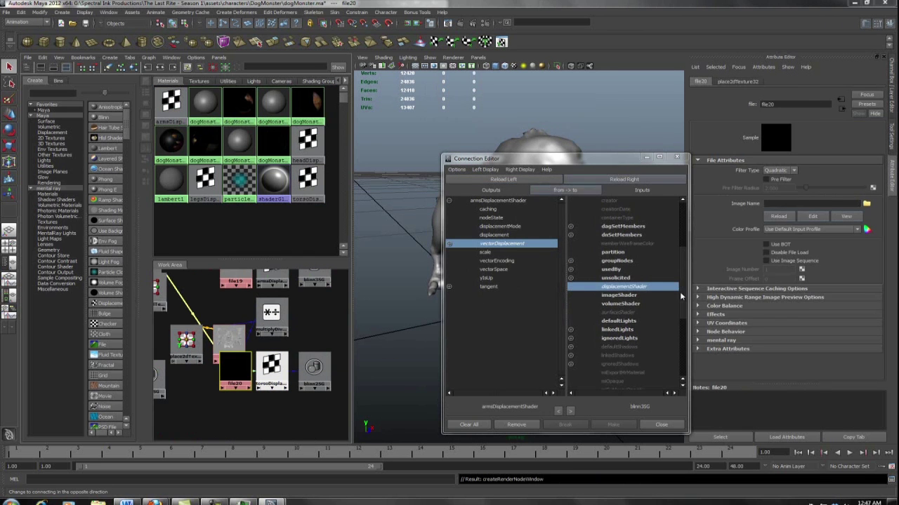
Step: Load the torso displacement map into file20 and connect torsoDisplacementShader's vectorDisplacement to blinn2SG's displacementShader input
{"action": "left_click_drag", "start_coordinate": [579, 165], "coordinate": [579, 227]}
{"action": "double_click", "coordinate": [433, 260]}
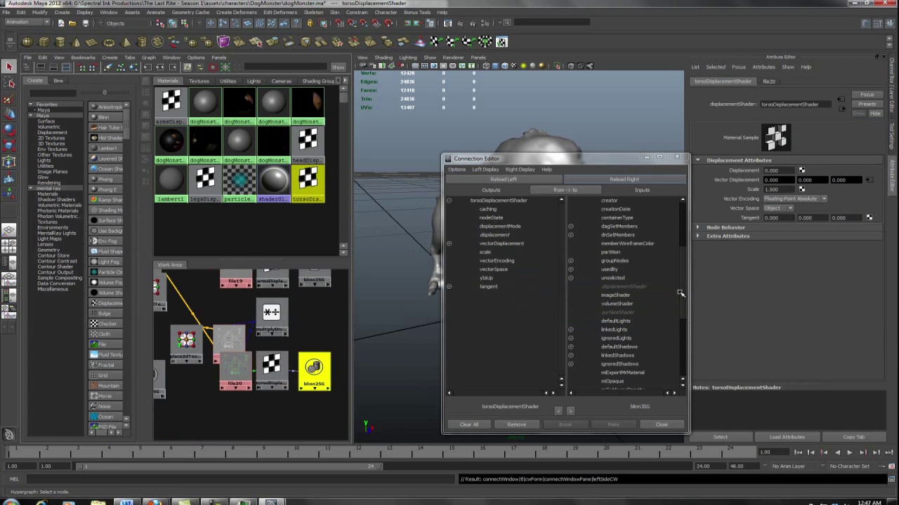
{"action": "left_click", "coordinate": [678, 290]}
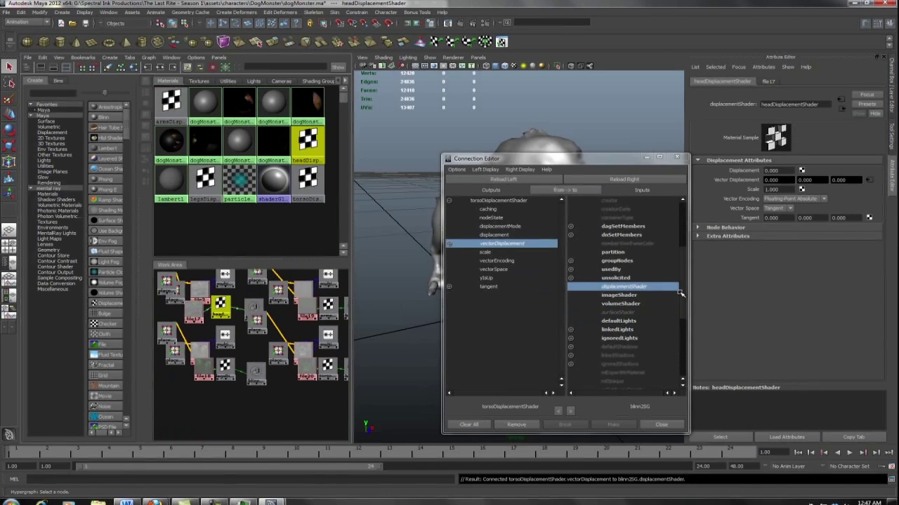
{"action": "left_click", "coordinate": [676, 157]}
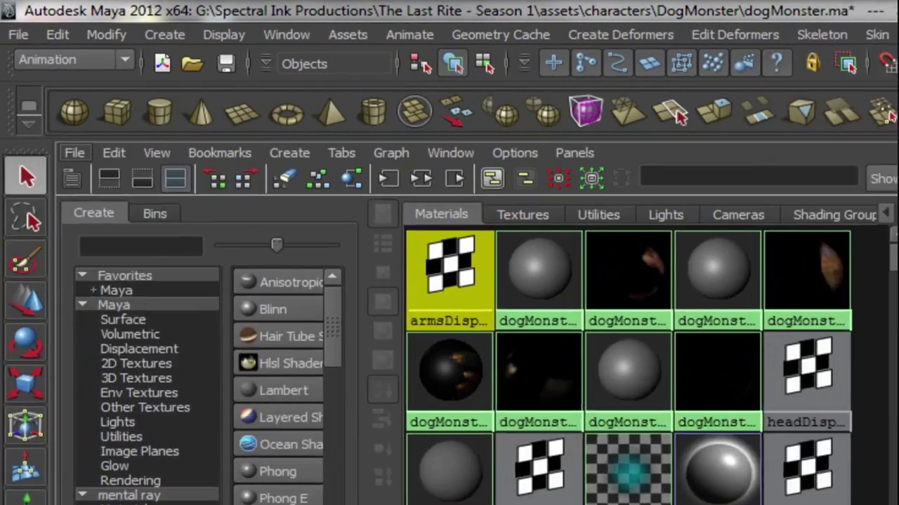
Step: Delete all unused nodes from the scene's shading networks
{"action": "left_click", "coordinate": [28, 57]}
{"action": "mouse_move", "coordinate": [43, 57]}
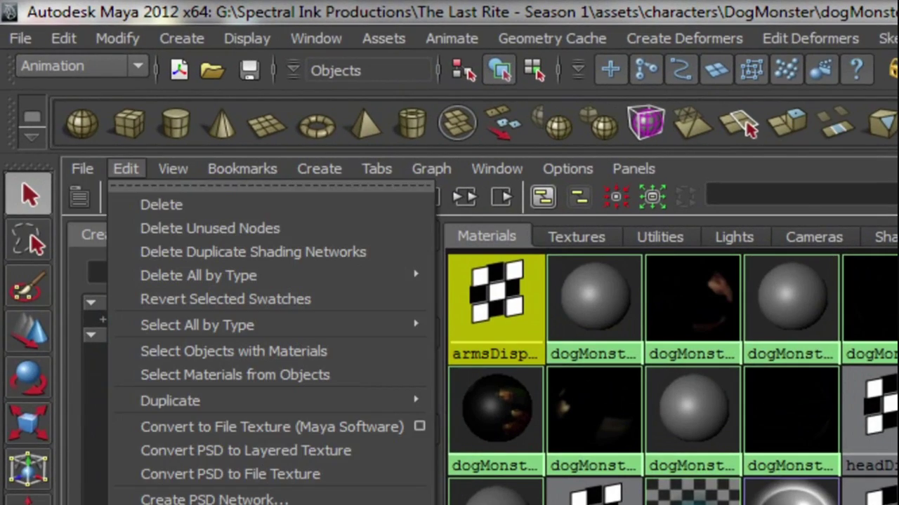
{"action": "left_click", "coordinate": [210, 229]}
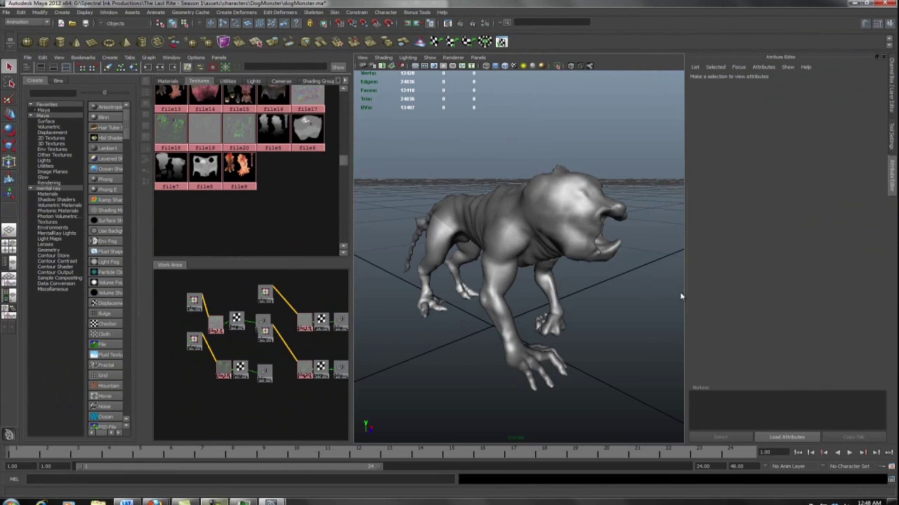
Step: Set the Diffuse Weight of the dog monster's misss_fast_skin materials to 1 and their Front, Mid and Back Sss Weights to 0
{"action": "left_click_drag", "start_coordinate": [680, 296], "coordinate": [680, 294], "text": "alt"}
{"action": "left_click", "coordinate": [168, 80]}
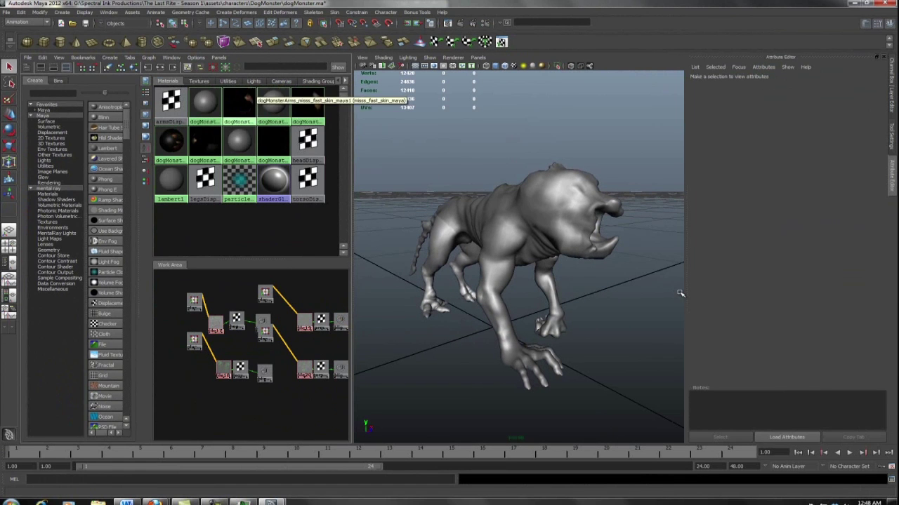
{"action": "left_click", "coordinate": [239, 104]}
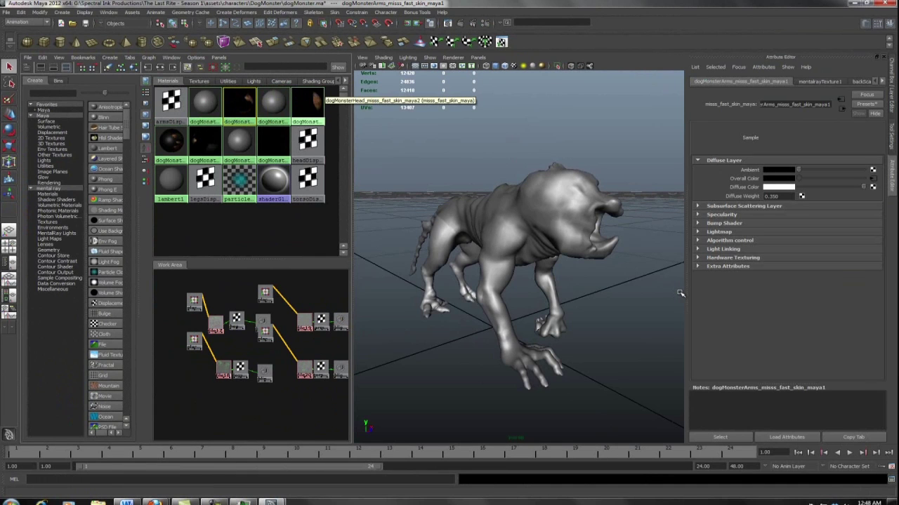
{"action": "left_click", "coordinate": [307, 105], "text": "shift"}
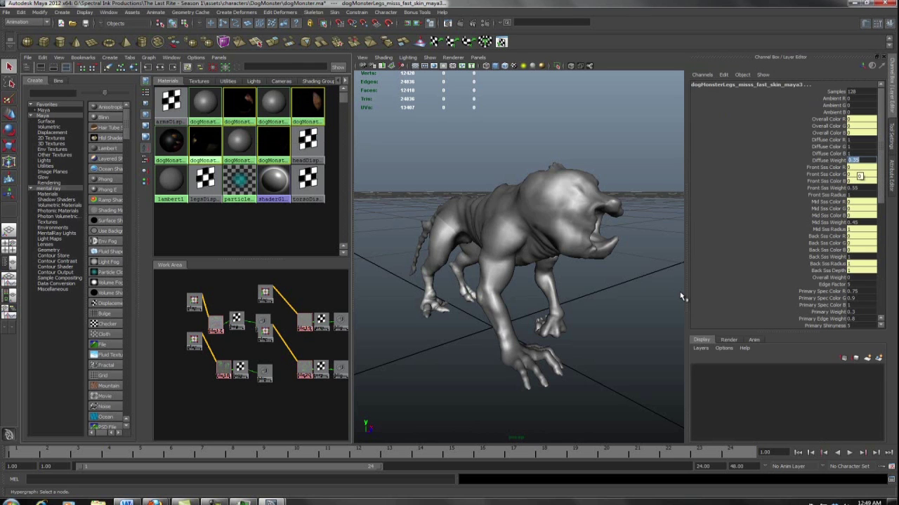
{"action": "type", "text": "1"}
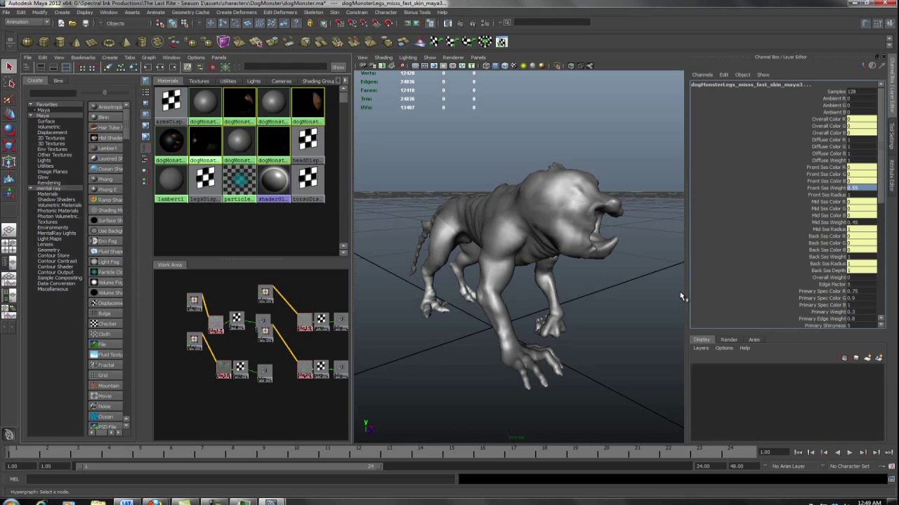
{"action": "type", "text": "0"}
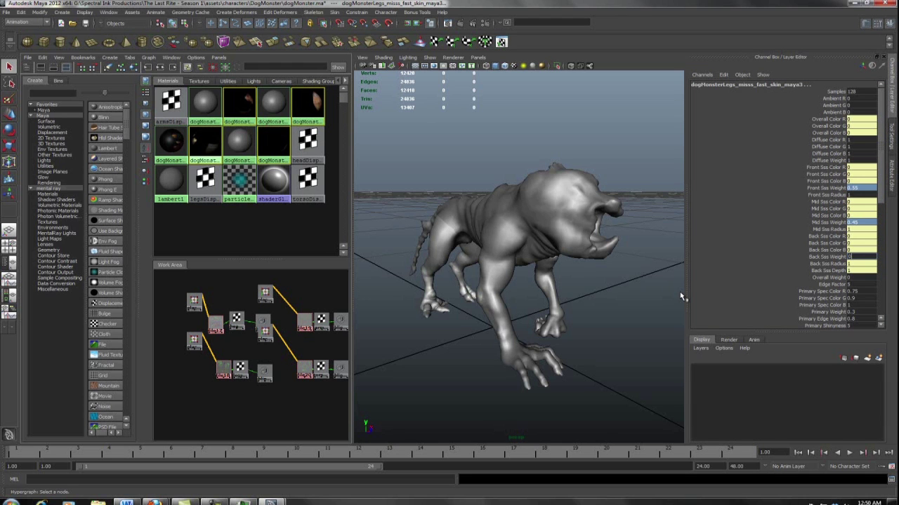
{"action": "type", "text": "."}
{"action": "key", "text": "Return"}
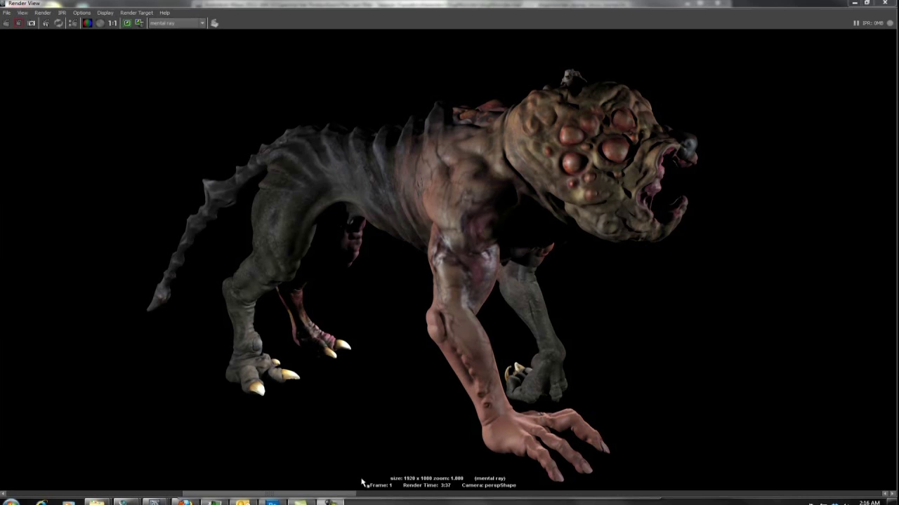
Step: Compare the finished mental ray renders of the creature from the front and the side
{"action": "left_click", "coordinate": [403, 496]}
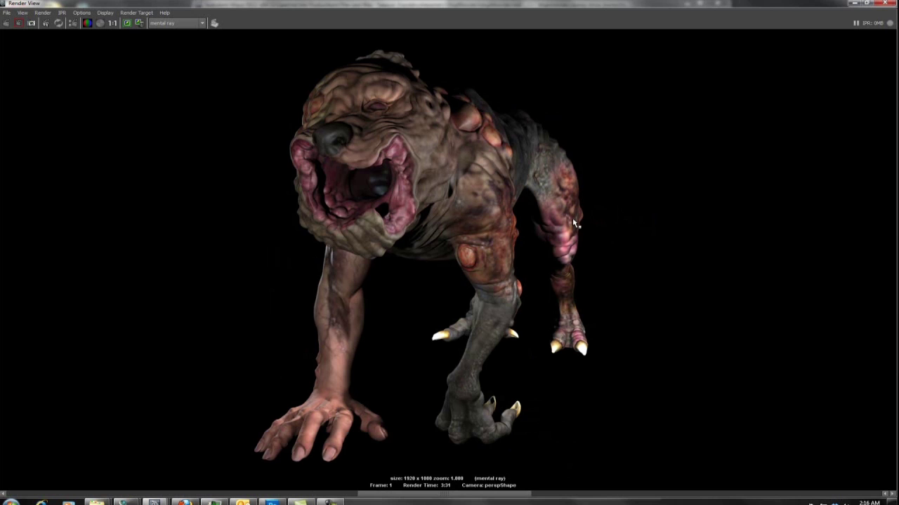
{"action": "left_click", "coordinate": [370, 499]}
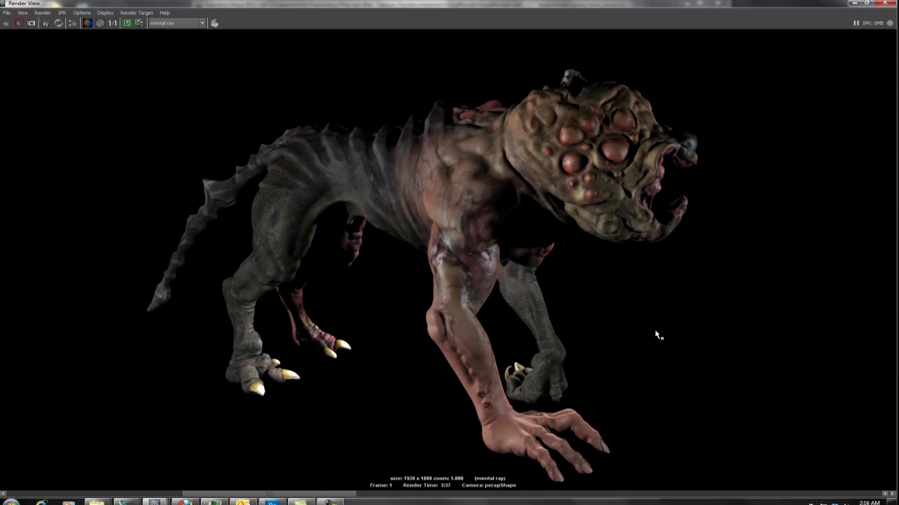